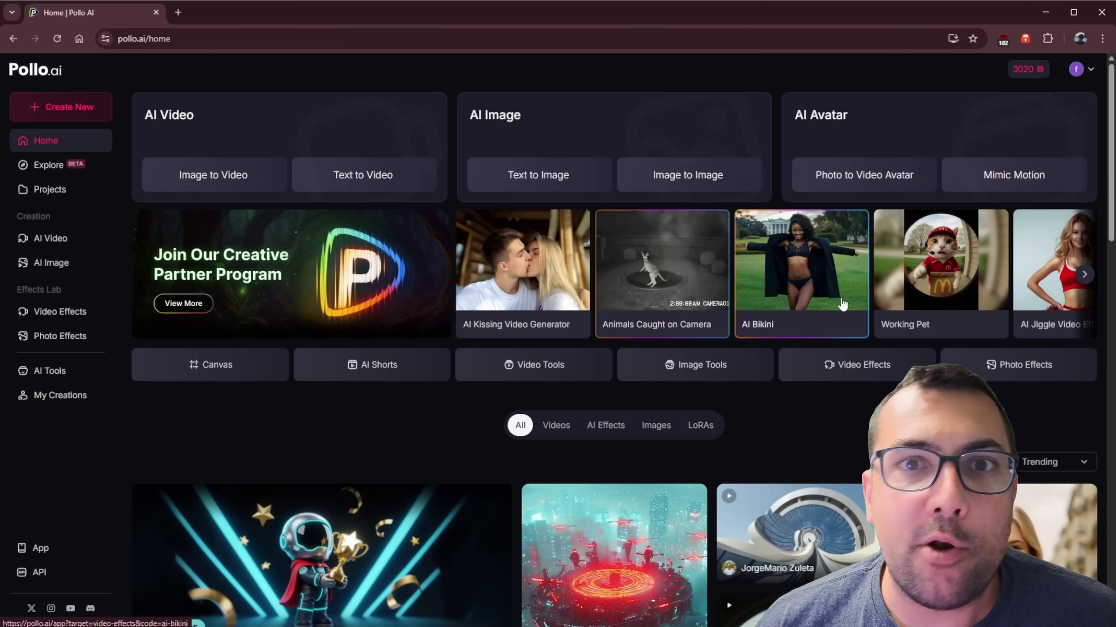
Page through the effect-template carousel and scroll down the home community feed.
left_click(1087, 276)
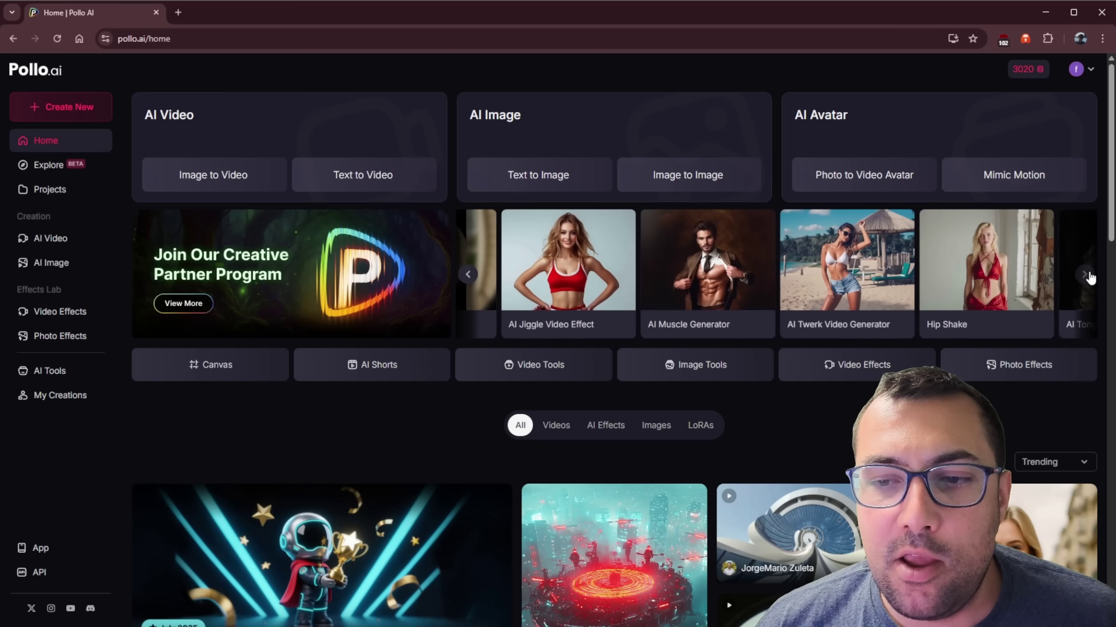
left_click(1087, 276)
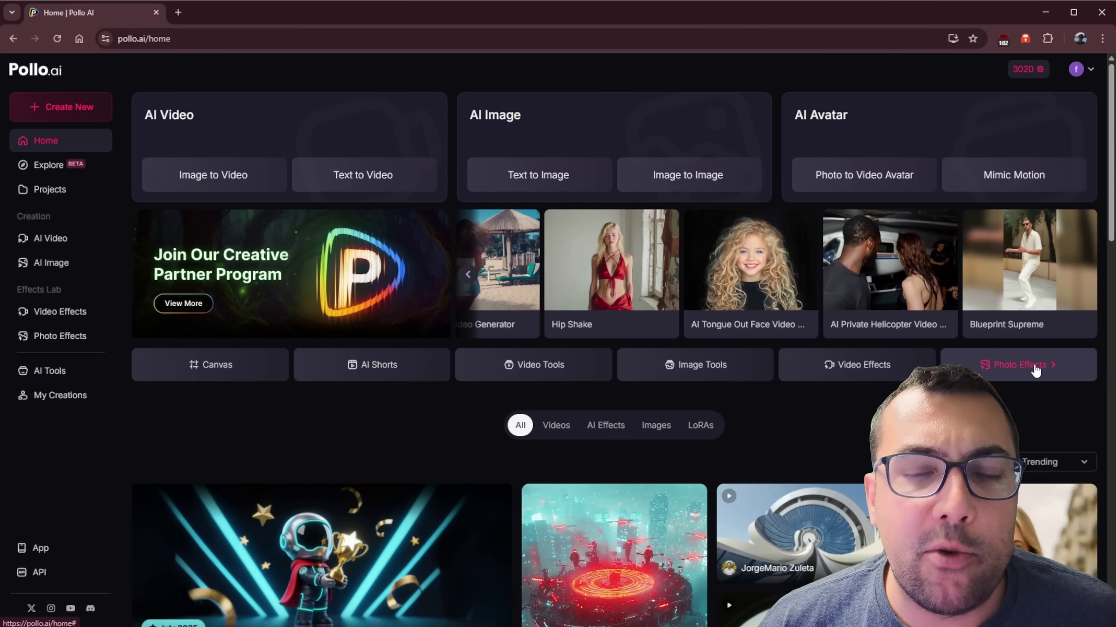
scroll(454, 400, "down", 1)
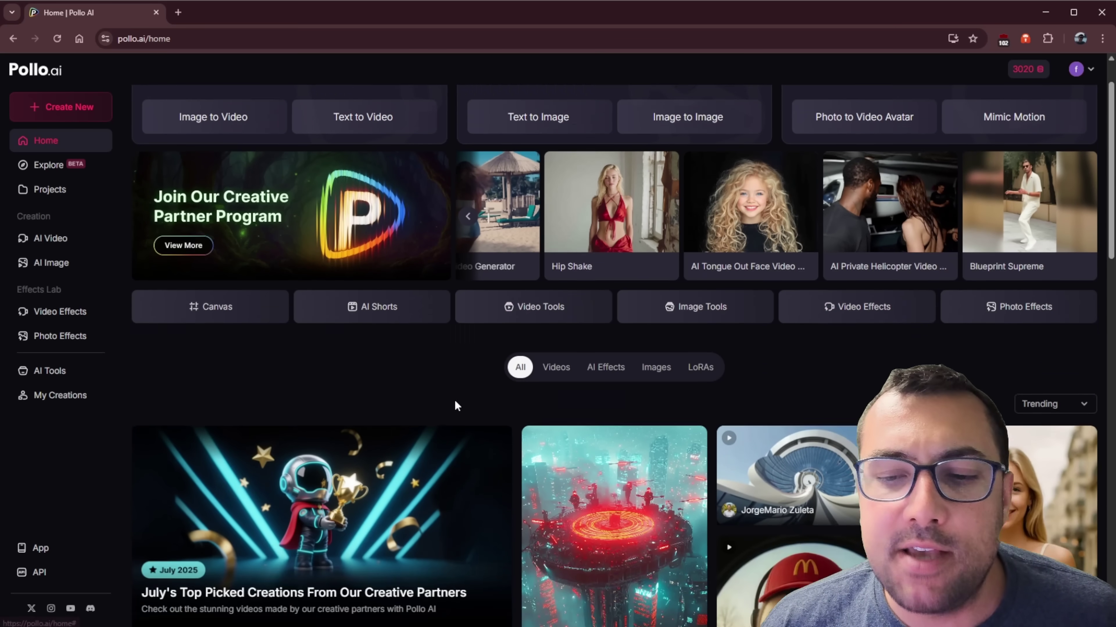
scroll(461, 396, "down", 2)
scroll(610, 284, "down", 2)
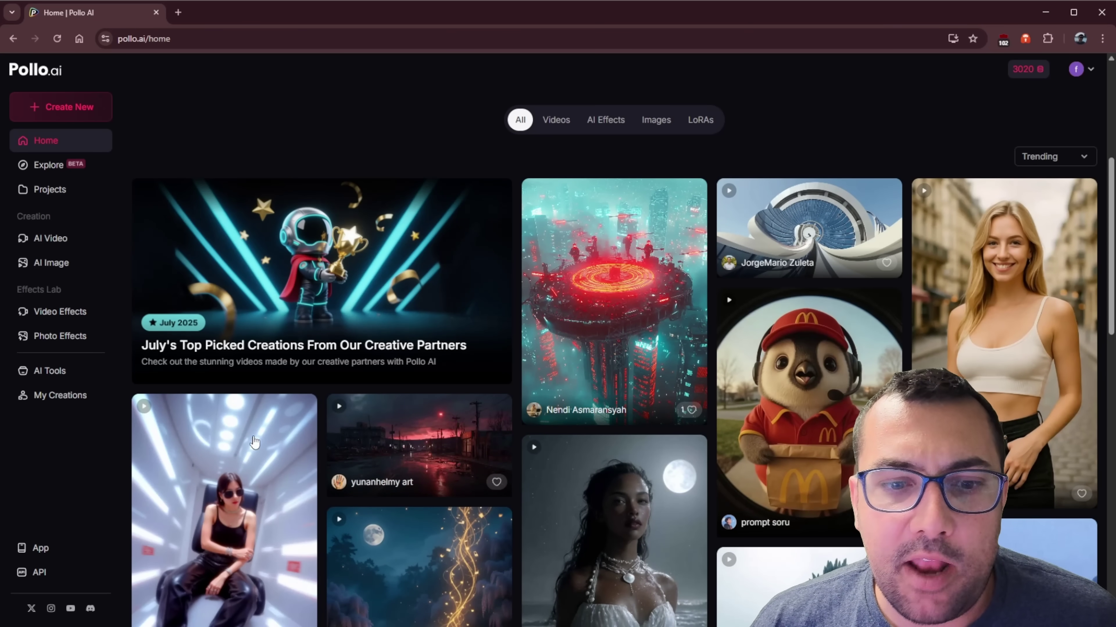
scroll(581, 392, "down", 3)
scroll(677, 386, "down", 3)
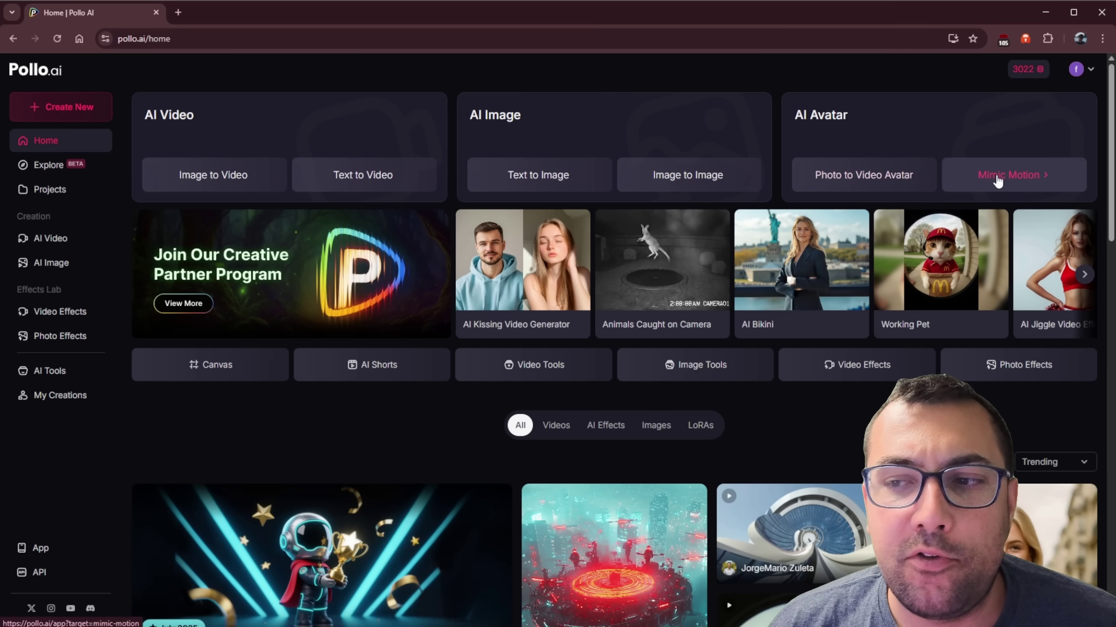
Open the AI Avatar generator and preview several sample photos, ending on the woman-in-red.
left_click(901, 184)
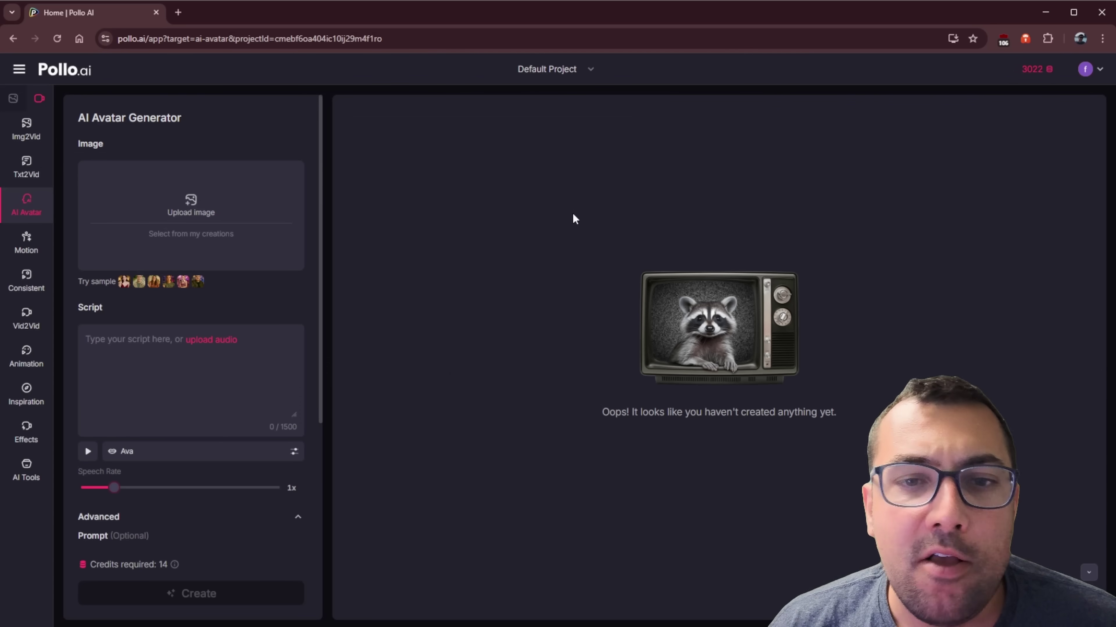
left_click(122, 284)
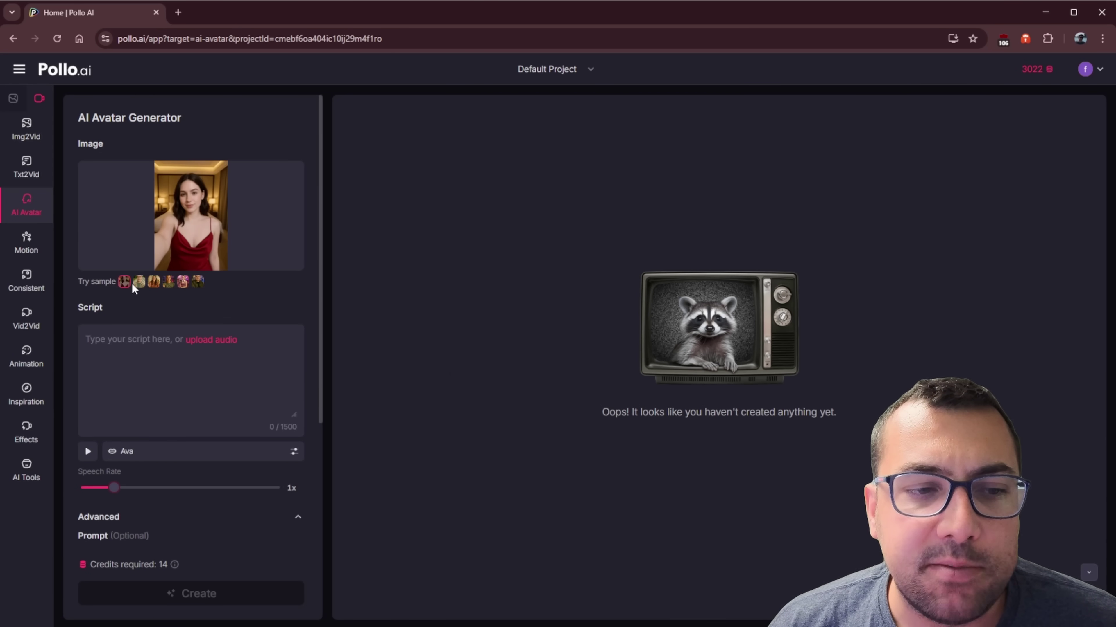
left_click(139, 283)
left_click(154, 282)
left_click(184, 286)
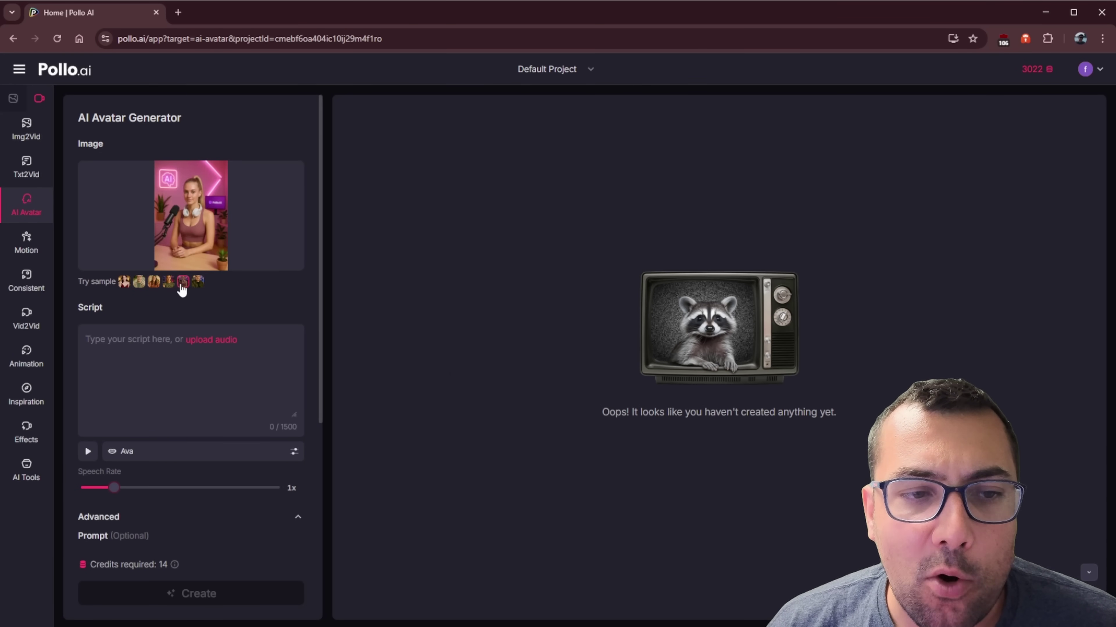
left_click(197, 286)
left_click(183, 283)
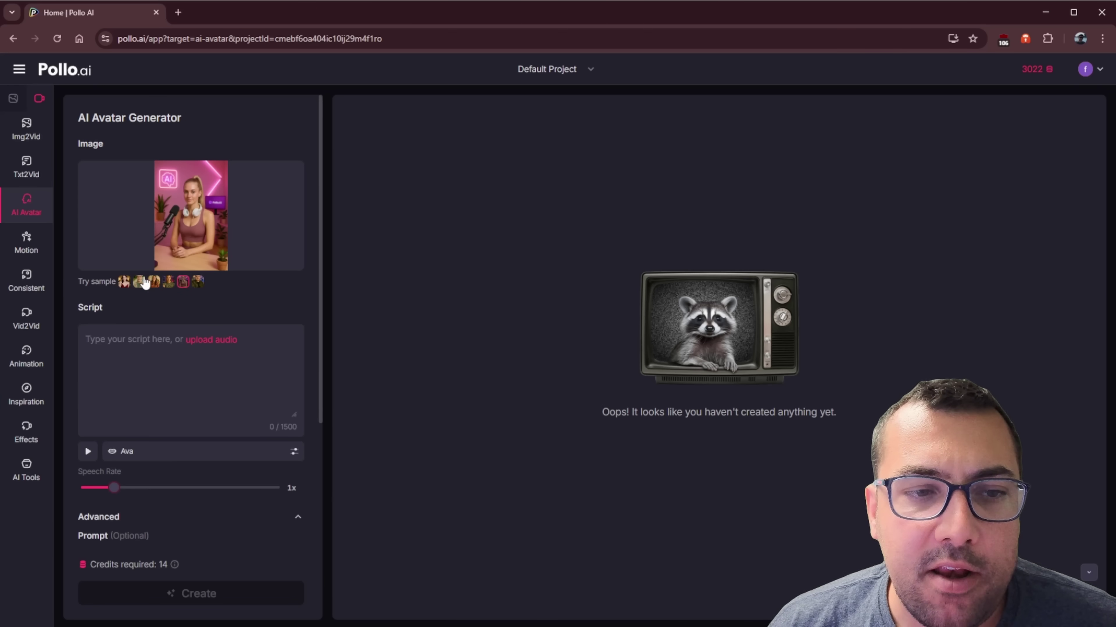
left_click(124, 281)
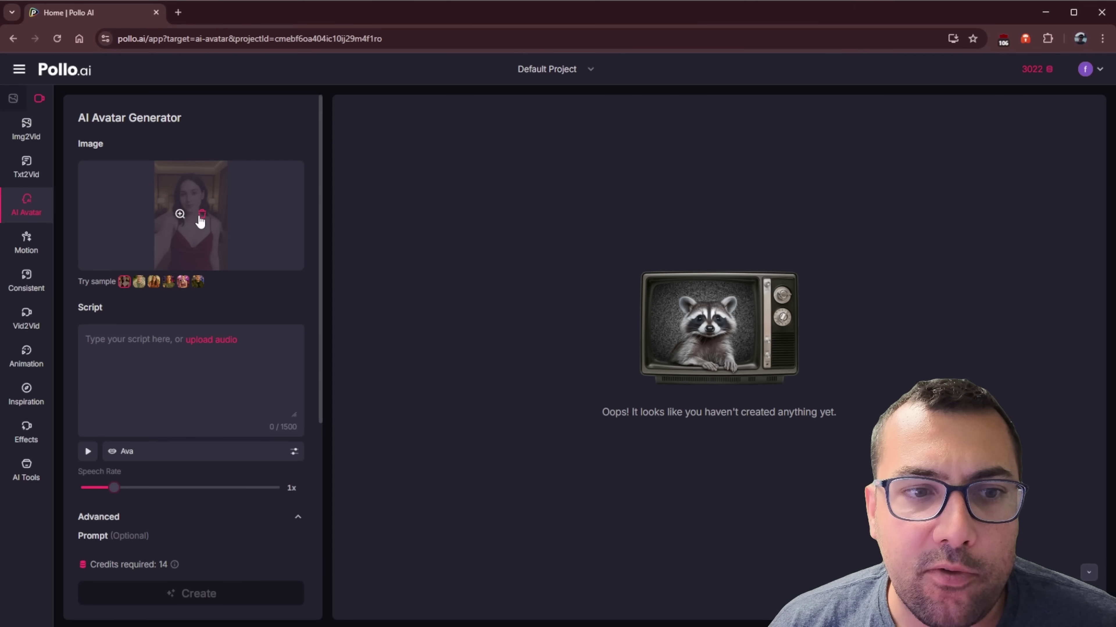
Replace the sample with an uploaded, cropped blonde portrait and choose the Standard Ava voice.
left_click(202, 215)
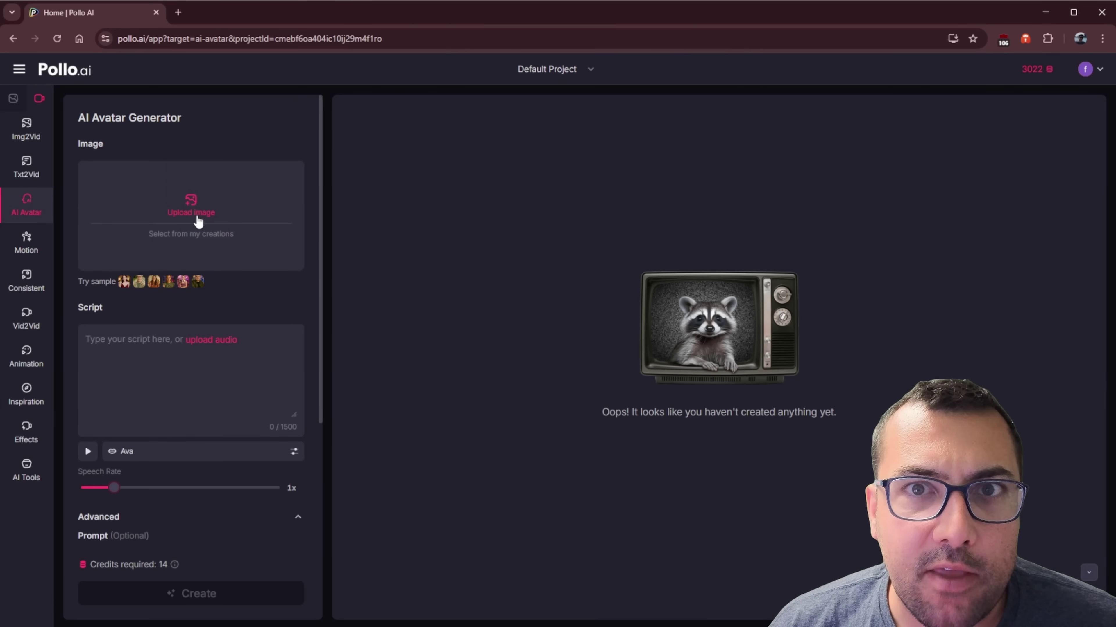
left_click(191, 201)
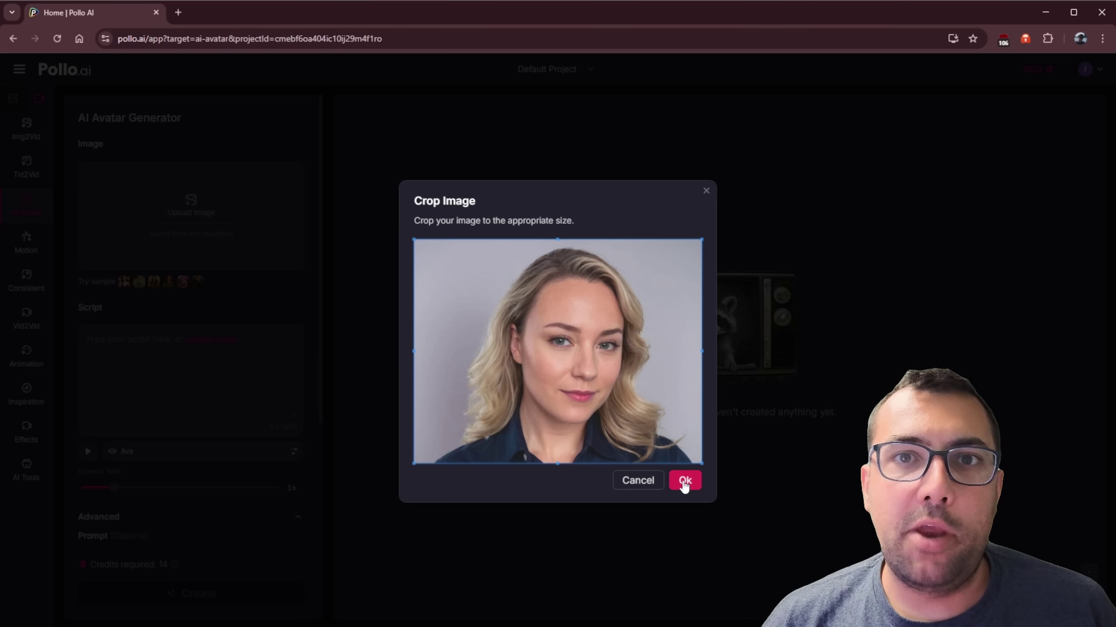
left_click(684, 481)
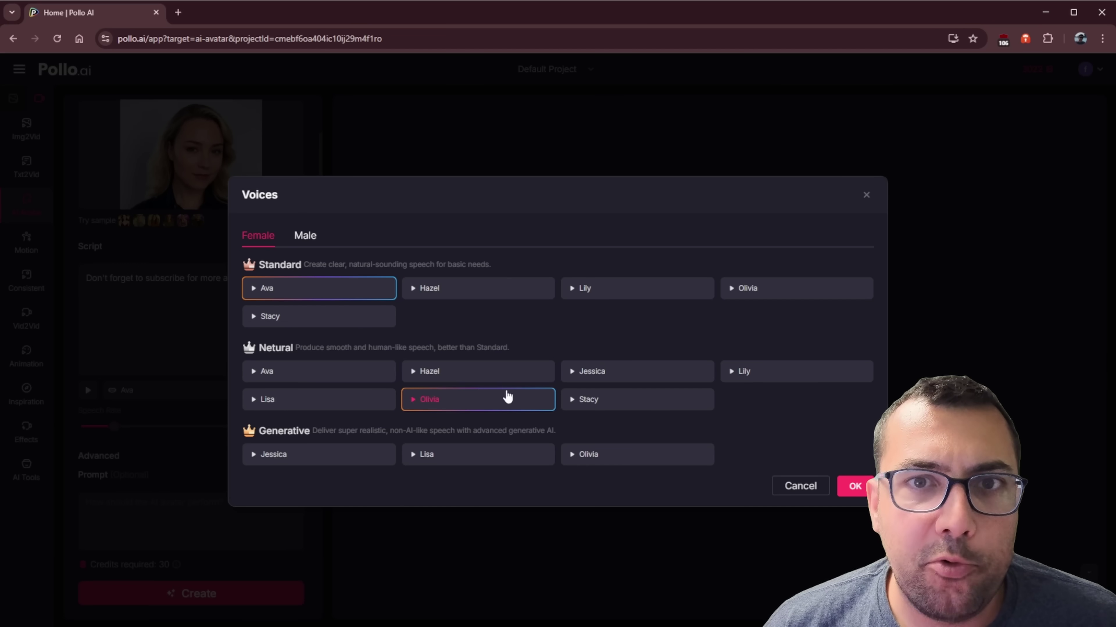
left_click(419, 295)
left_click(372, 297)
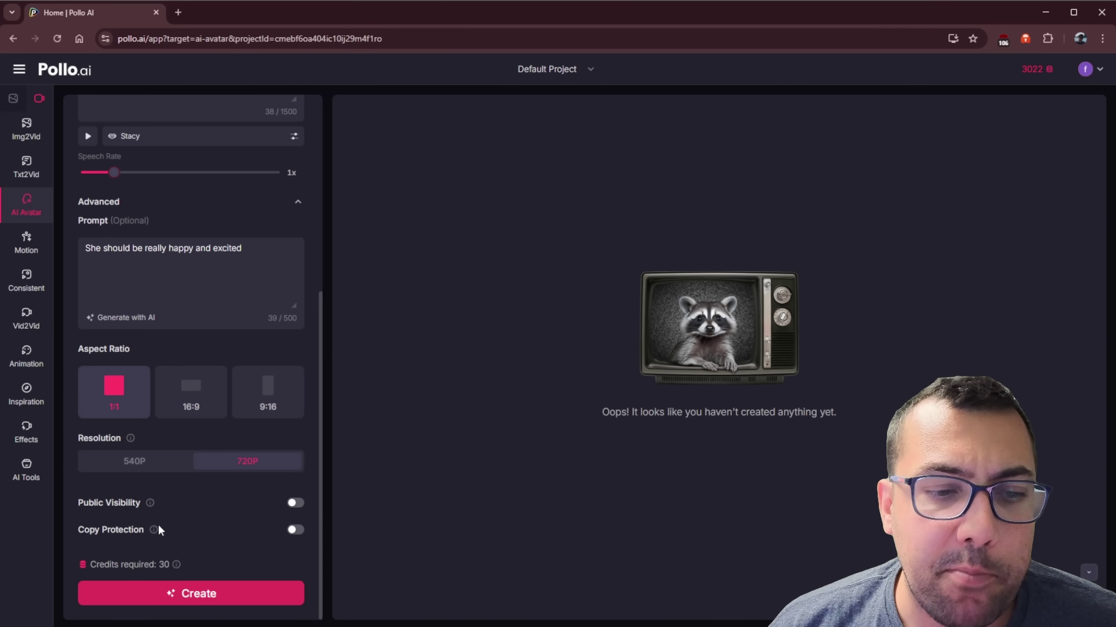
Generate a Mimic Motion video of the blonde portrait following the 00:29 dance template.
mouse_move(150, 530)
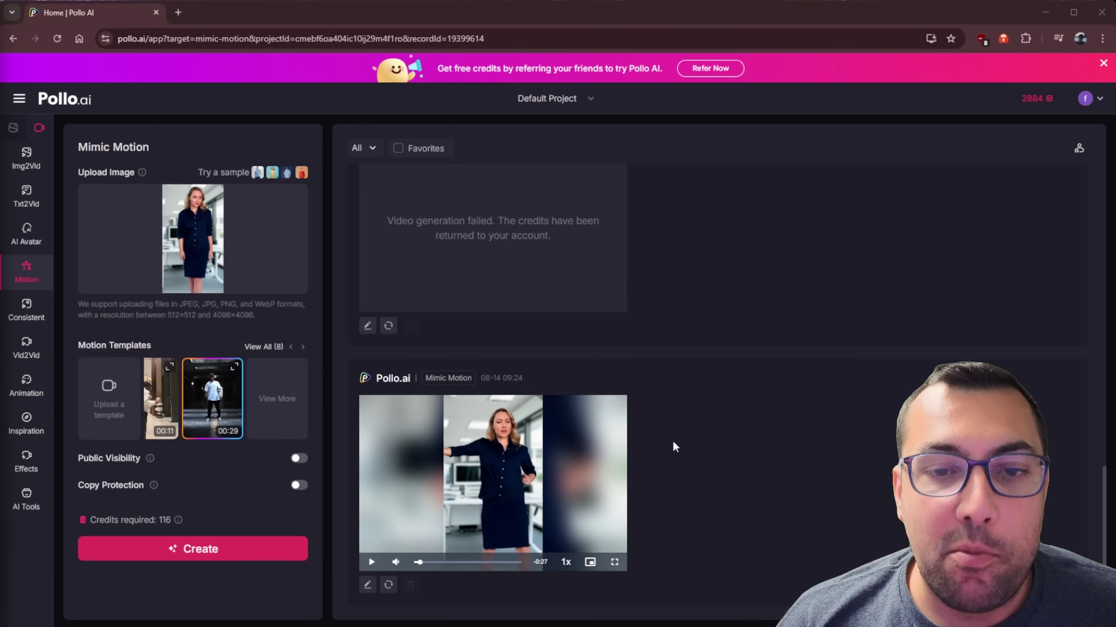
Open the finished Mimic Motion dance video of the woman in the navy dress.
left_click(610, 466)
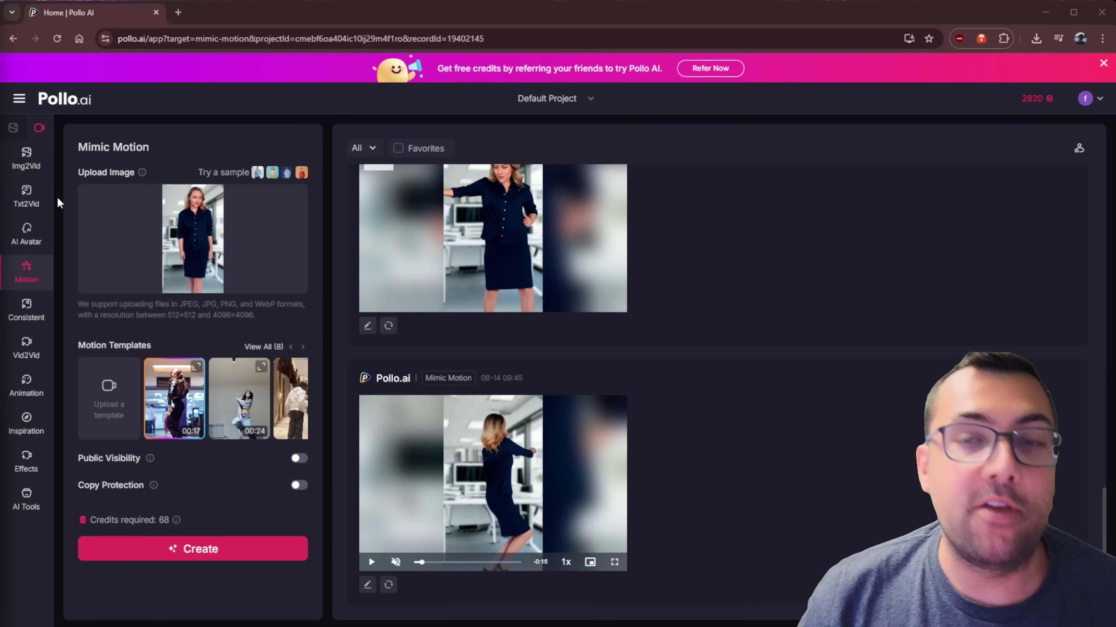
Switch to Text to Video and select the Google Veo 3 Fast model.
left_click(27, 197)
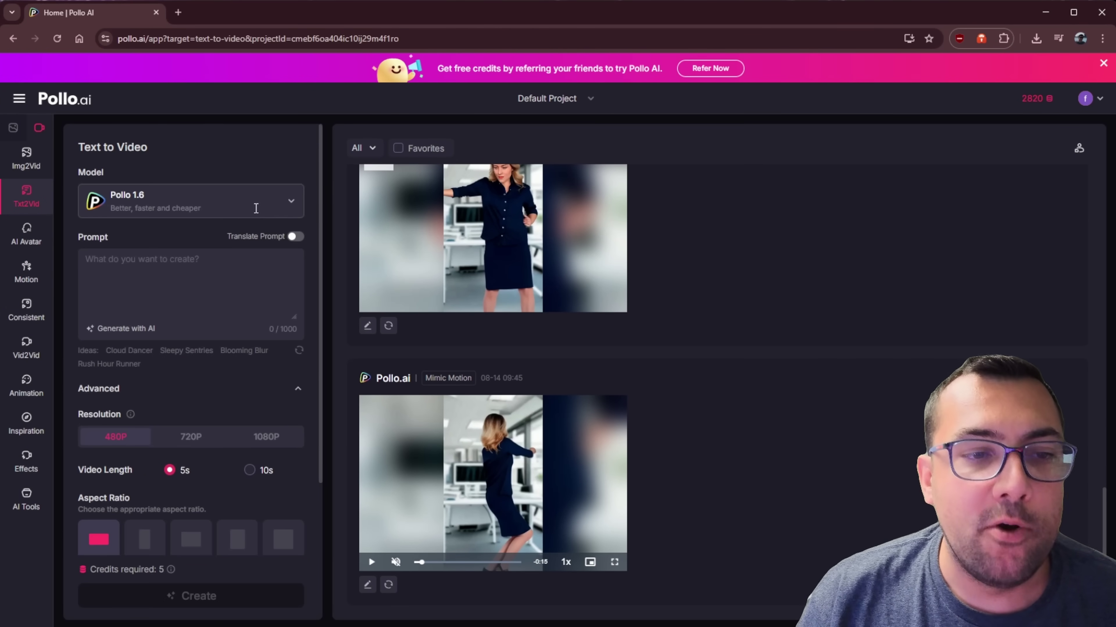
left_click(259, 200)
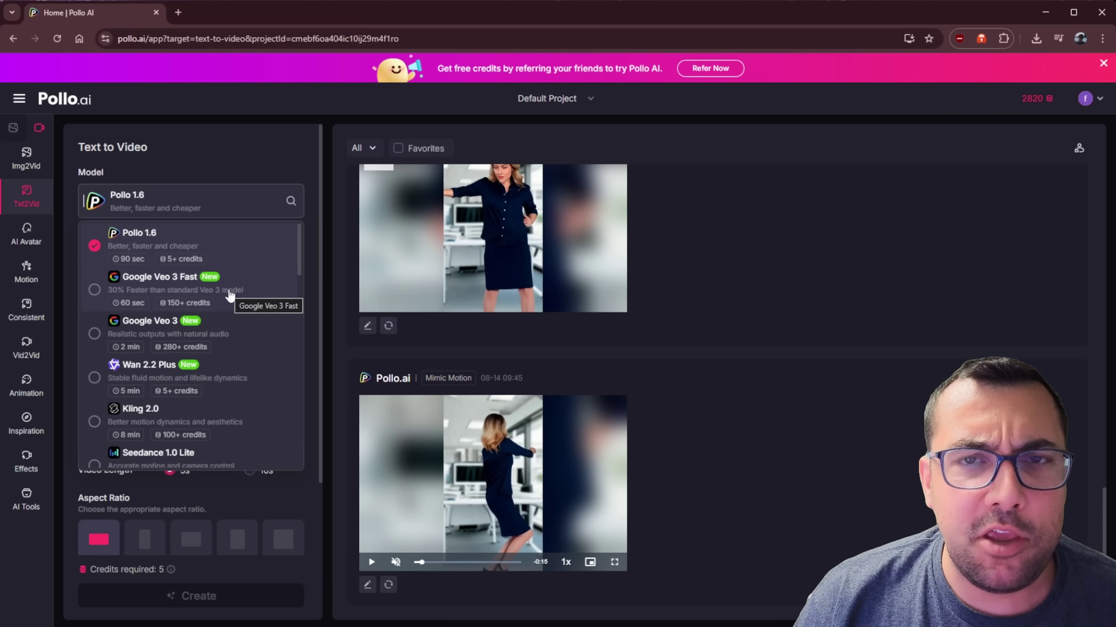
scroll(240, 307, "down", 10)
scroll(237, 329, "down", 2)
scroll(235, 325, "up", 12)
left_click(233, 277)
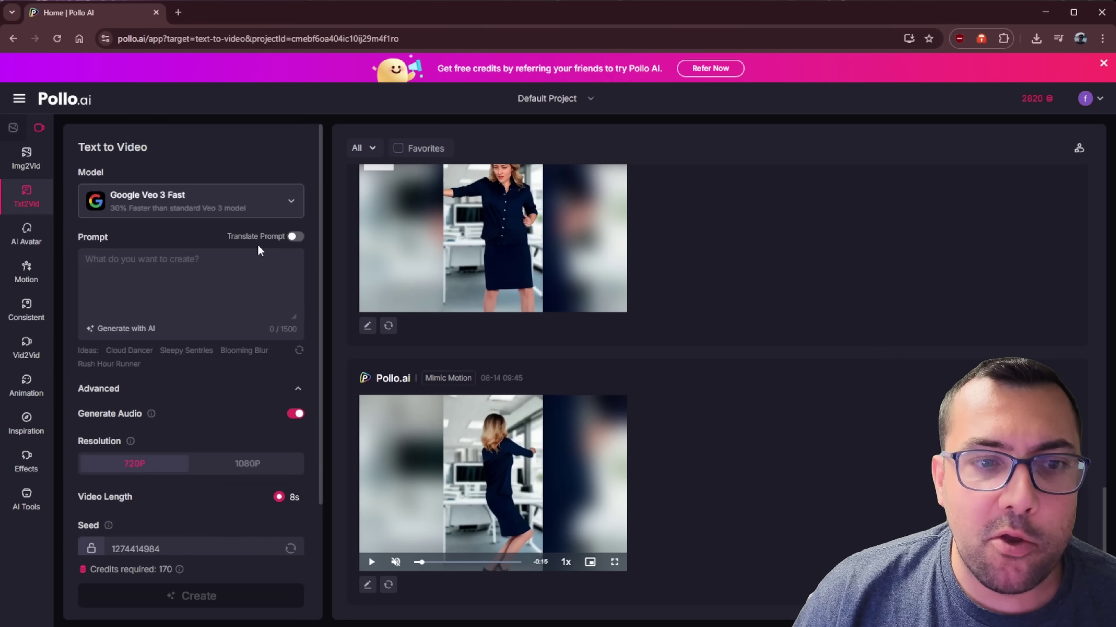
Paste the prompt of a woman in red checking her watch, and lock the seed.
left_click(234, 273)
type("Woman in red, contrasting a gray crowd, checks watch in a fast blur. Sepia tones highlight urgency.")
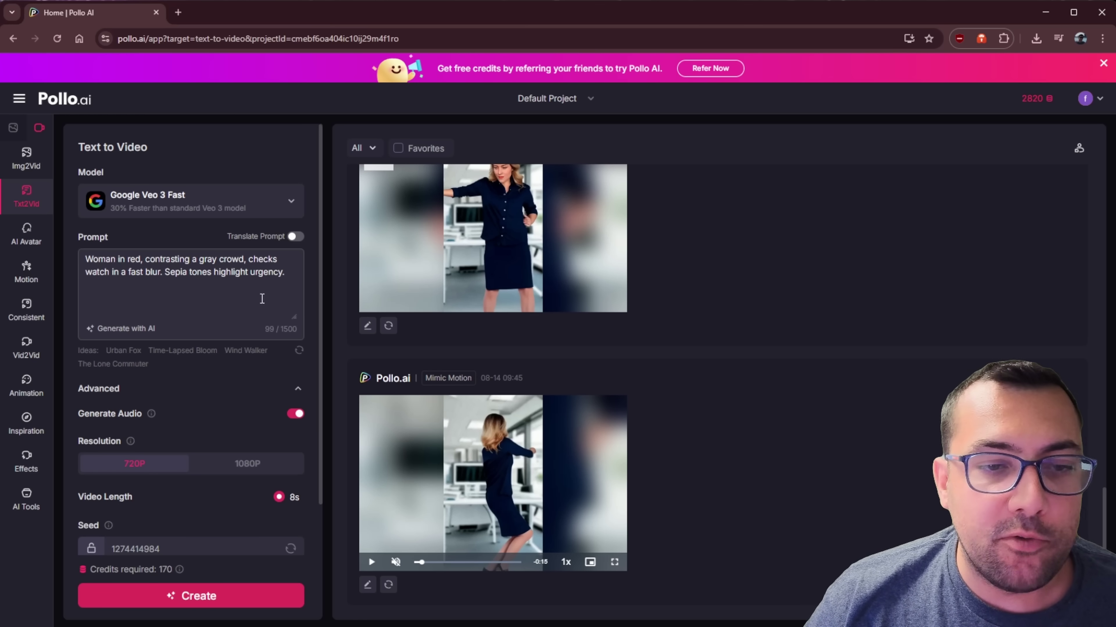
scroll(261, 301, "down", 3)
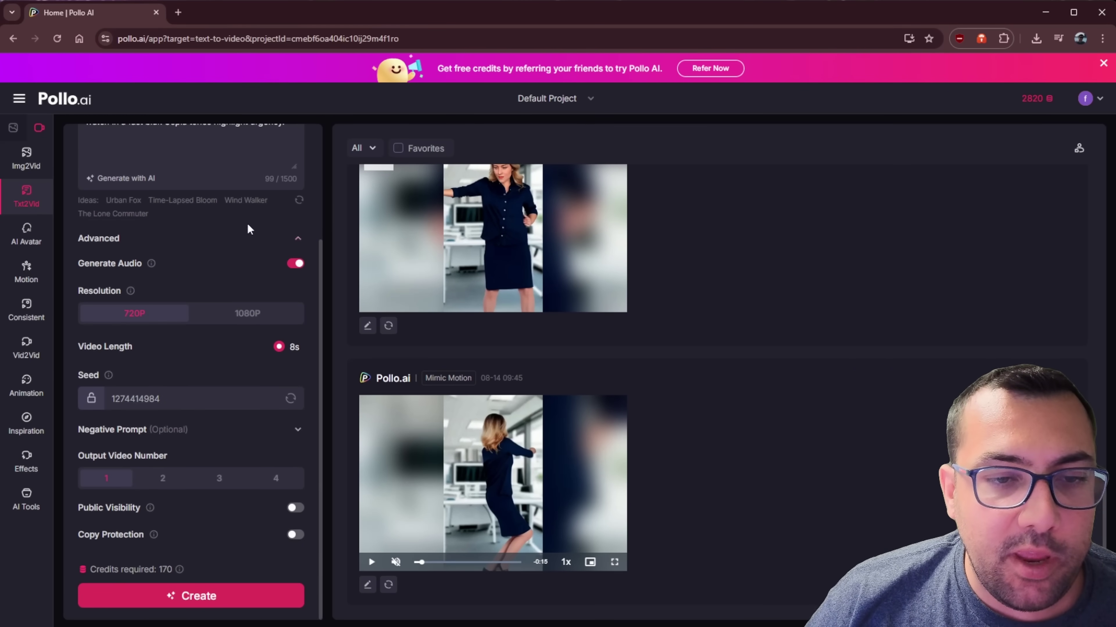
left_click(295, 242)
left_click(296, 387)
scroll(237, 350, "down", 1)
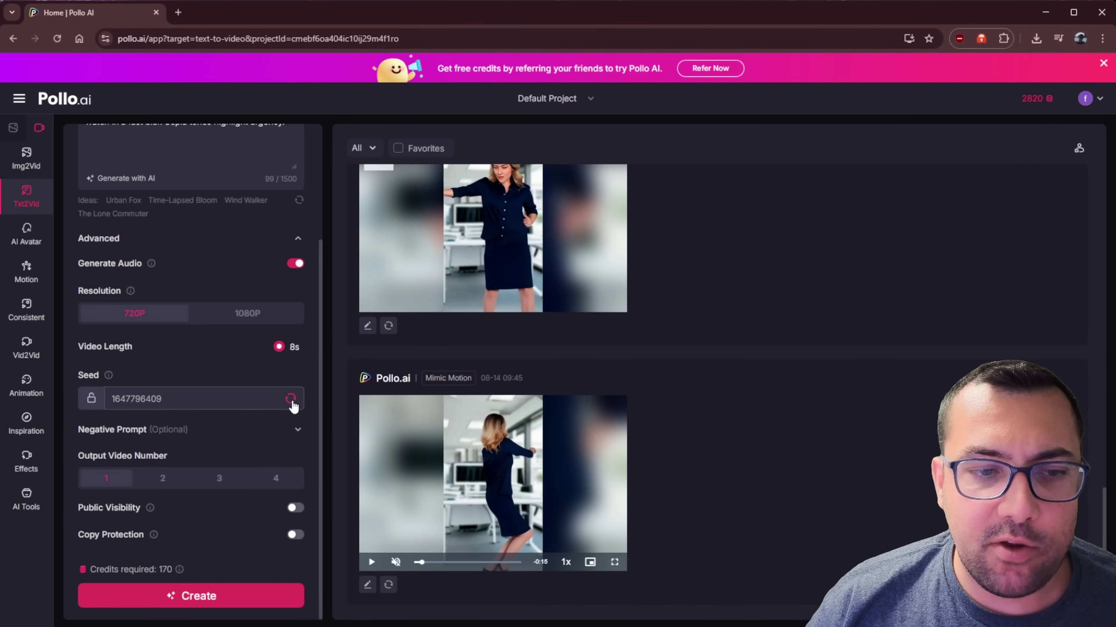
left_click(92, 401)
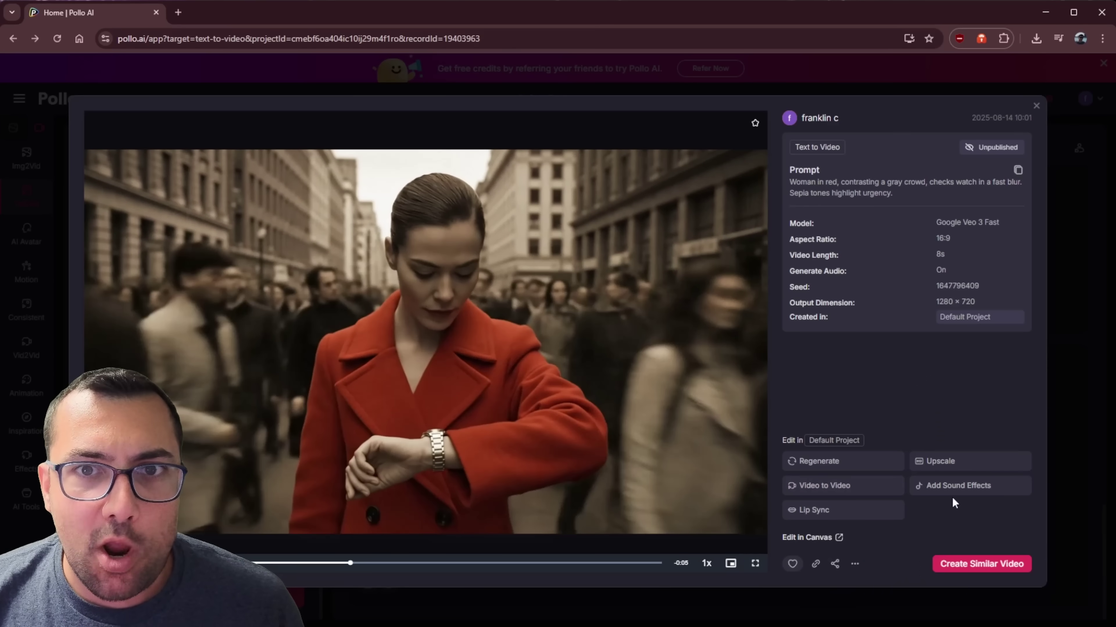
Lip-sync the red-coat clip to 'There is no rush. I have time.' in the Olivia voice.
left_click(871, 513)
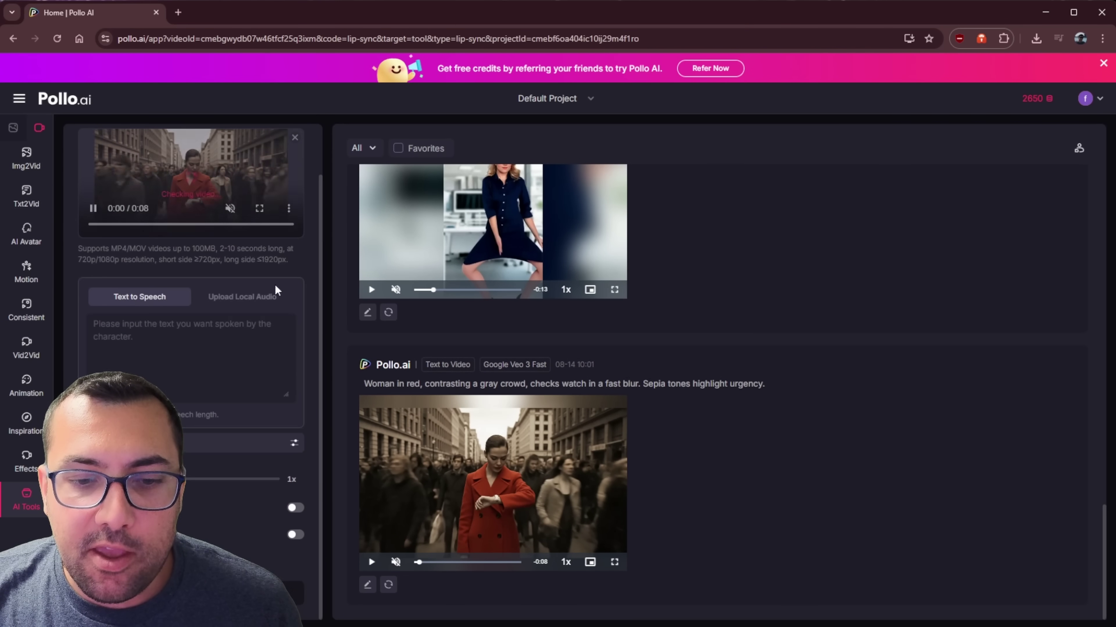
left_click(155, 341)
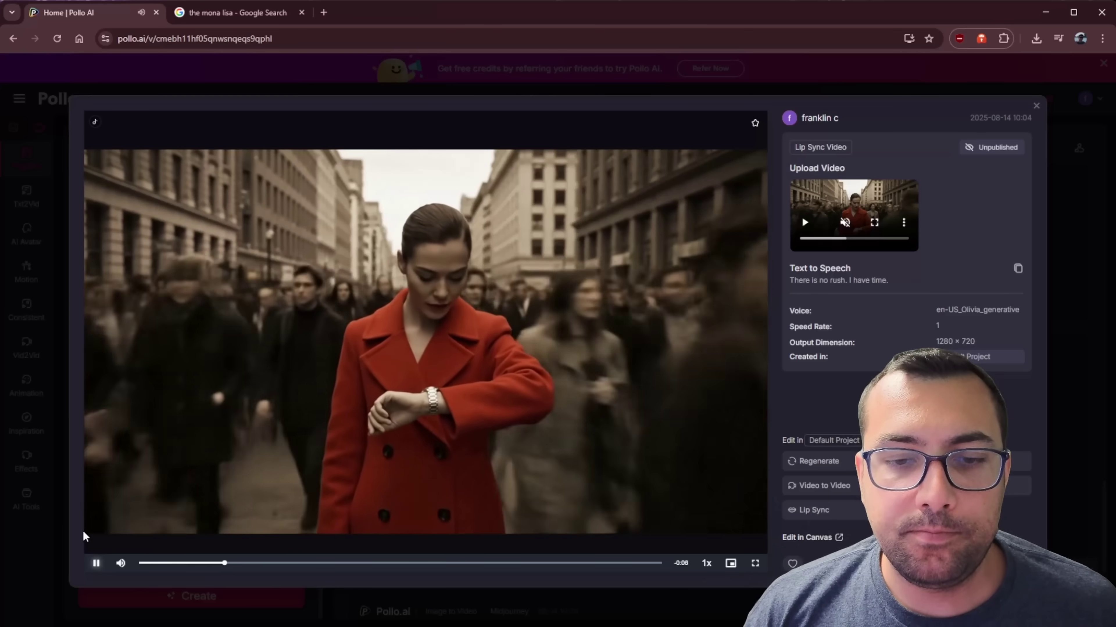
left_click(94, 552)
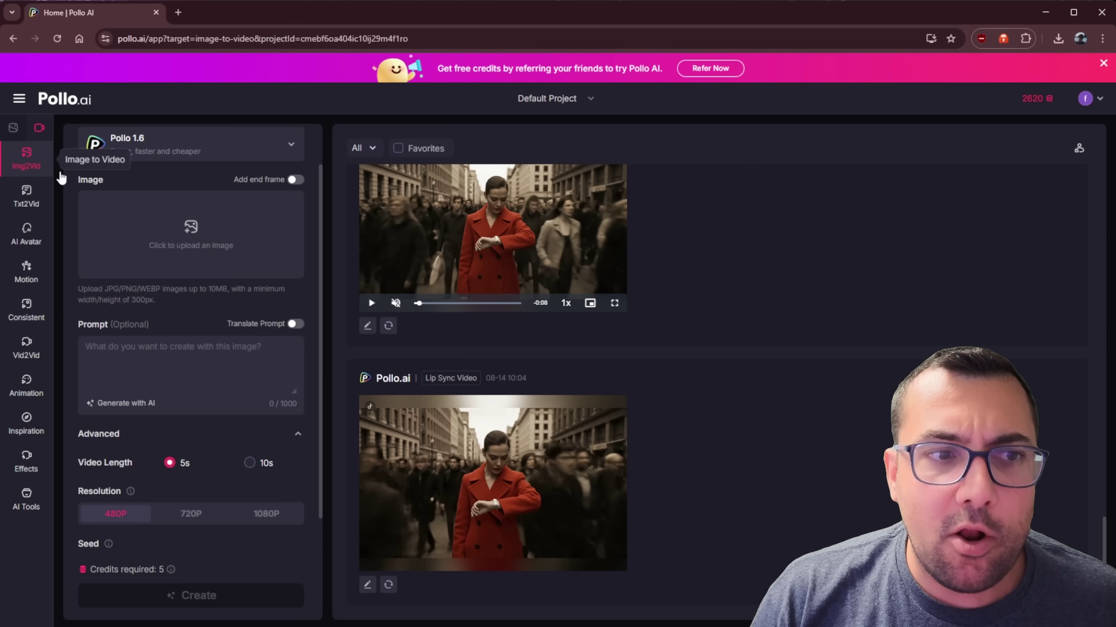
Switch Img2Vid to Midjourney and generate four clips of the Mona Lisa riding a bike.
left_click(184, 145)
scroll(187, 289, "down", 8)
scroll(187, 289, "down", 4)
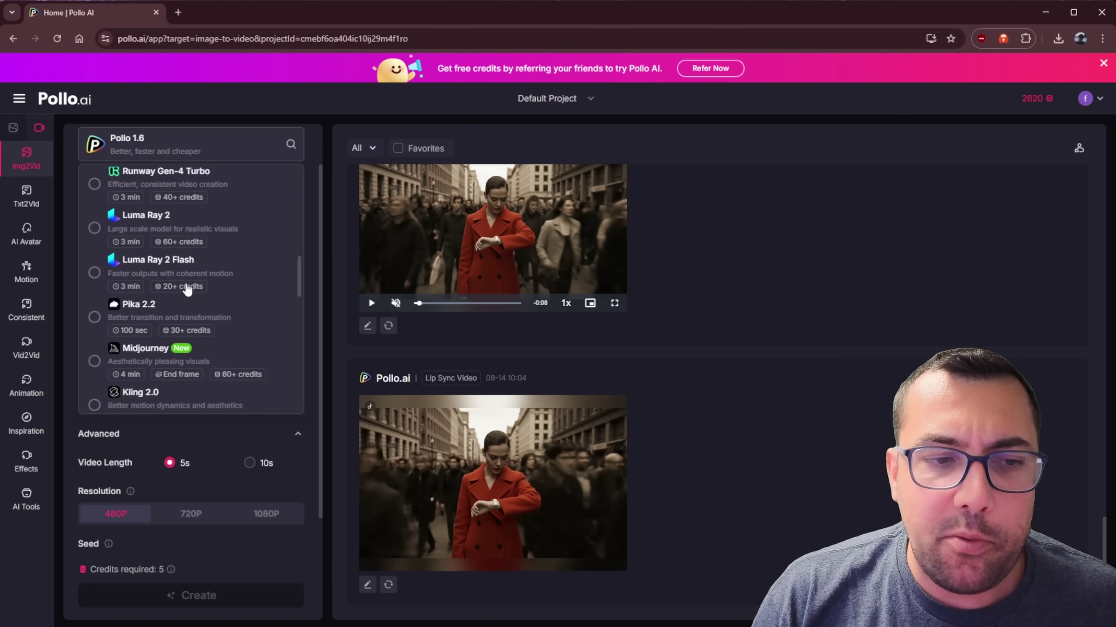
left_click(209, 215)
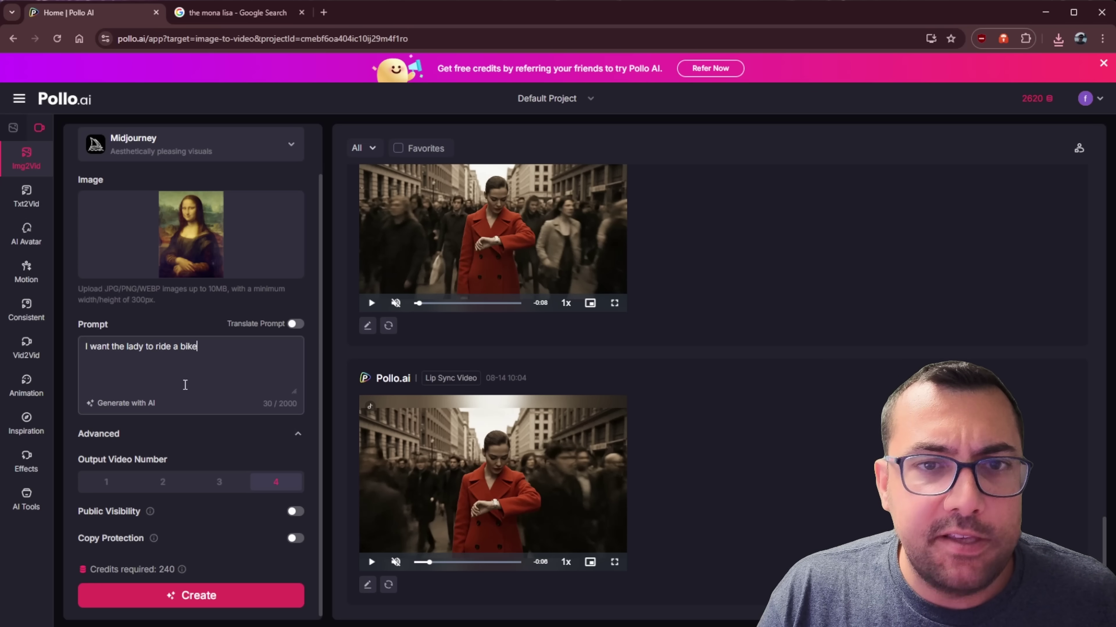
scroll(195, 378, "down", 1)
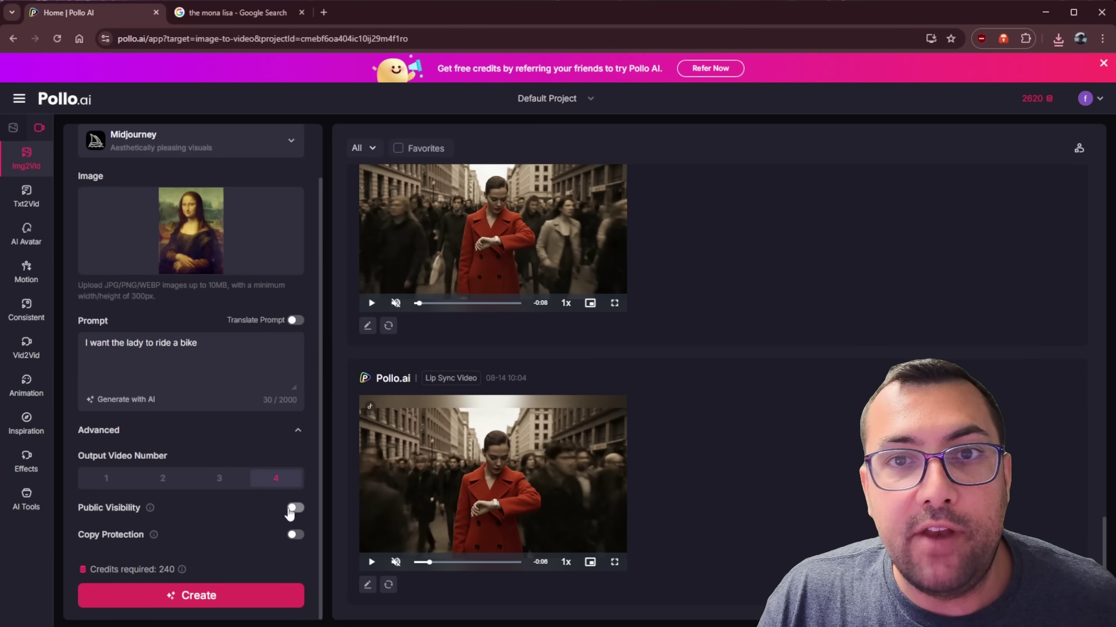
left_click(262, 602)
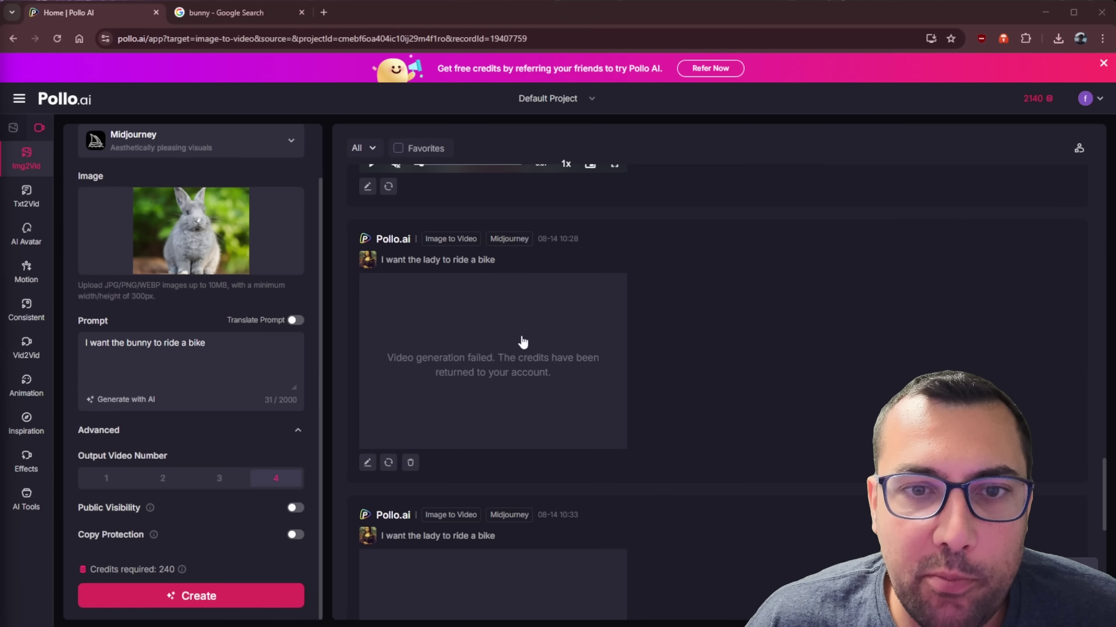
scroll(473, 353, "down", 1)
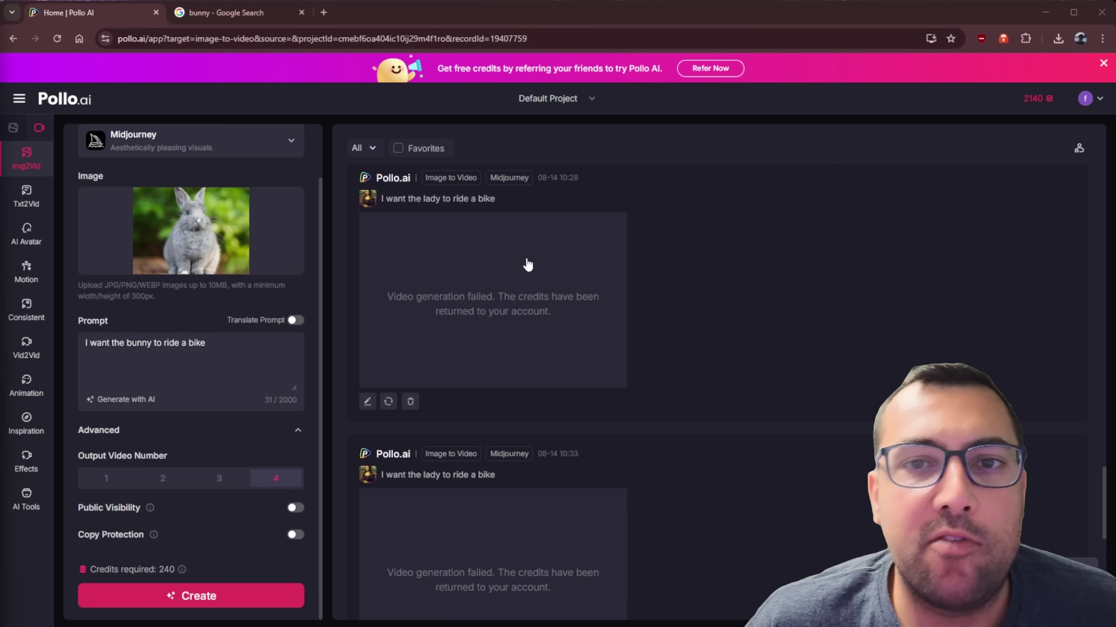
Open the bunny bike generation and view each of its four 720×544 clips.
scroll(584, 299, "down", 2)
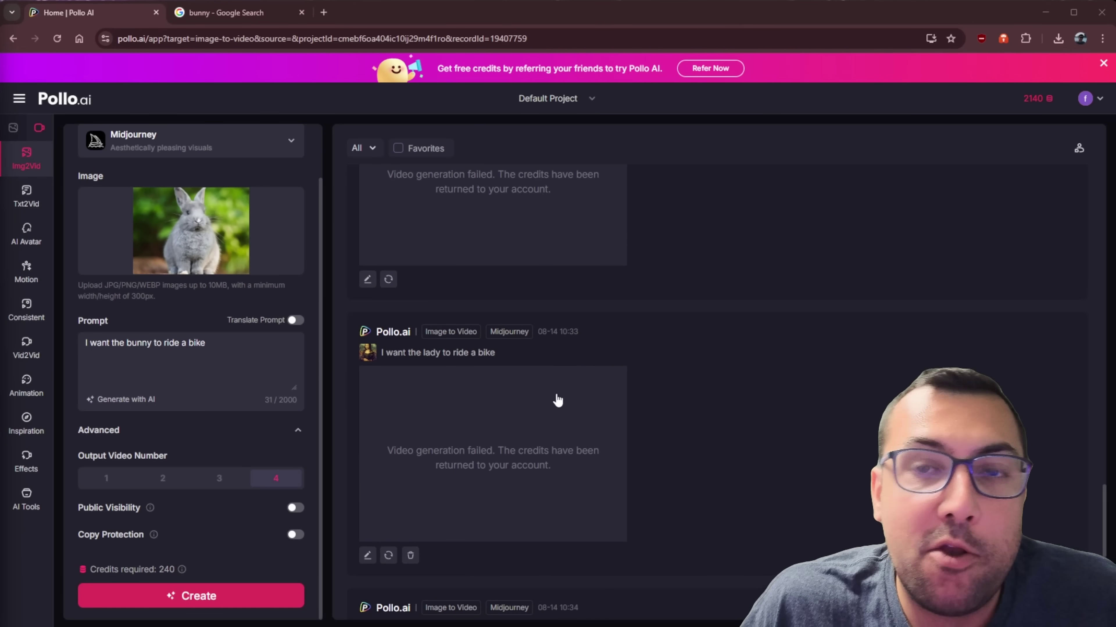
scroll(553, 378, "down", 7)
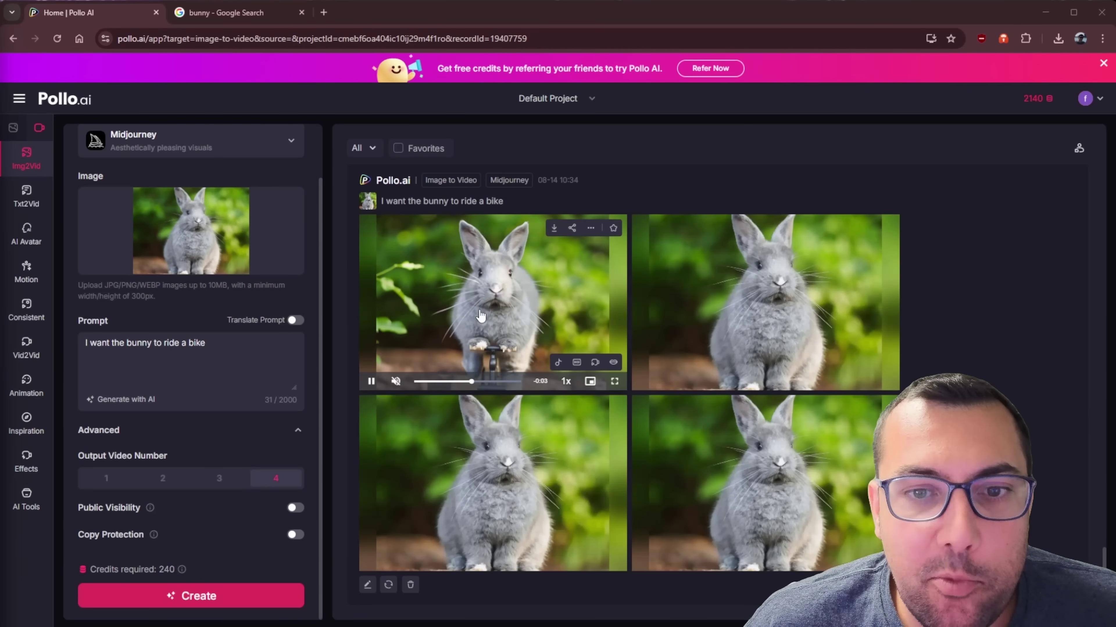
left_click(481, 316)
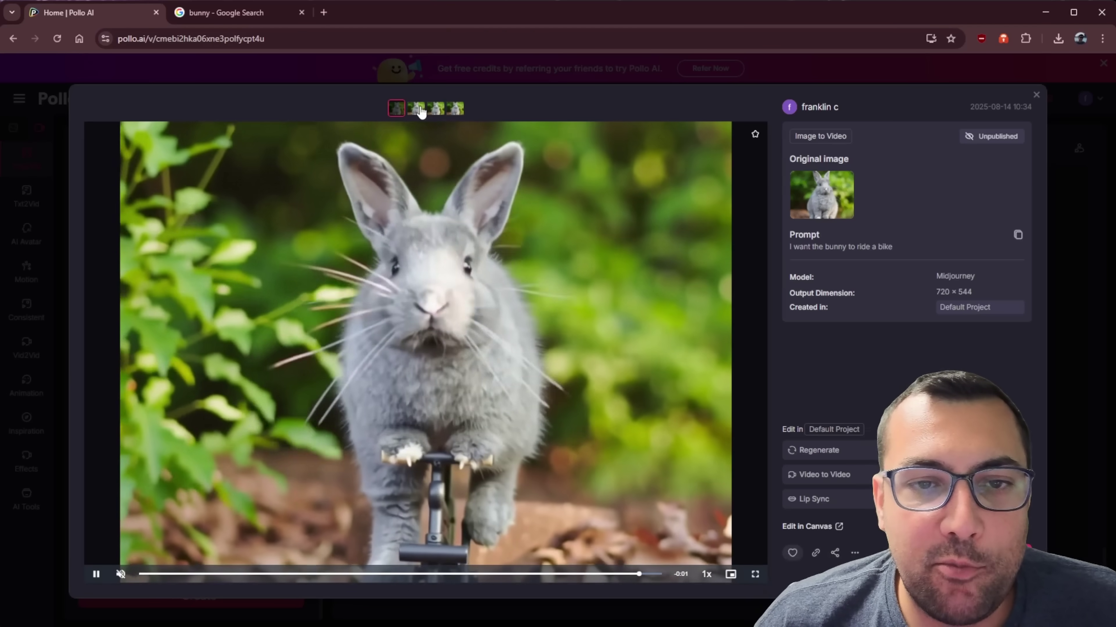
left_click(419, 110)
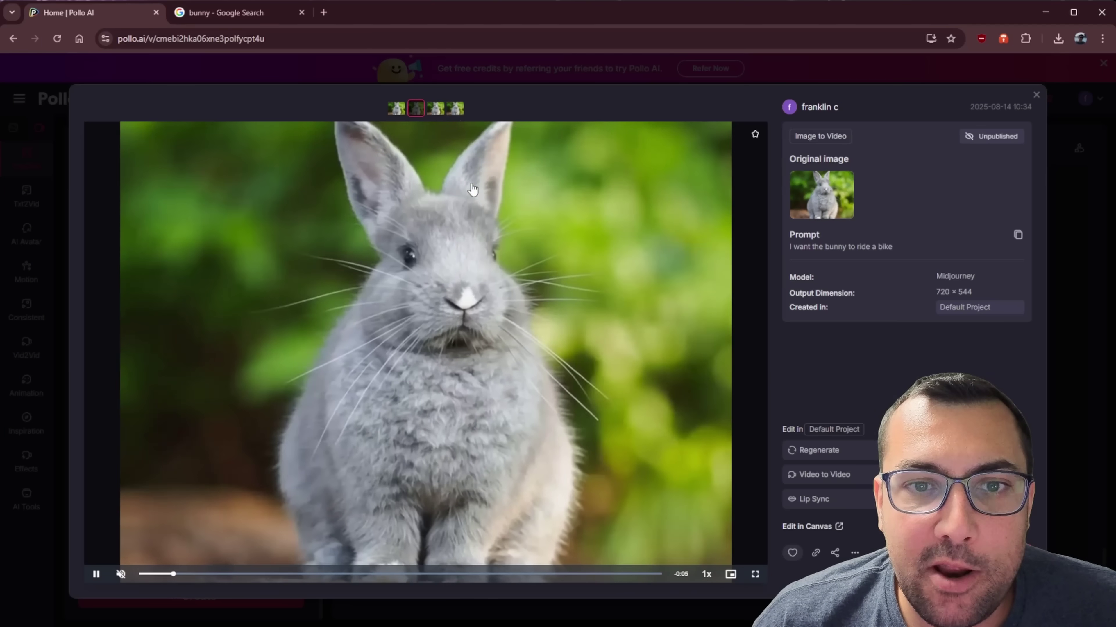
left_click(435, 108)
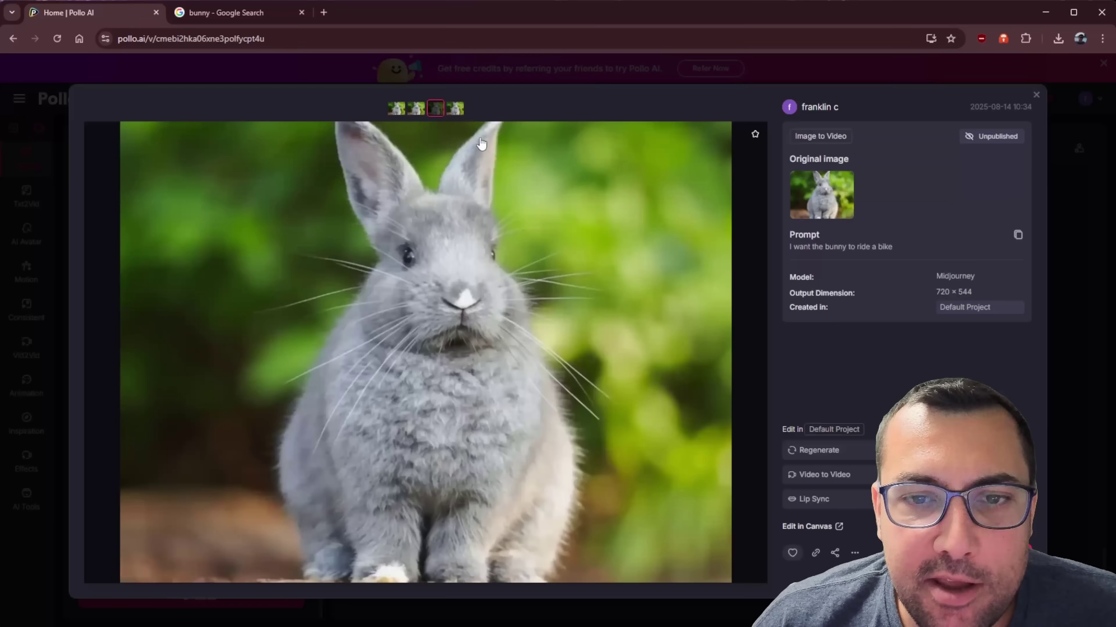
left_click(454, 108)
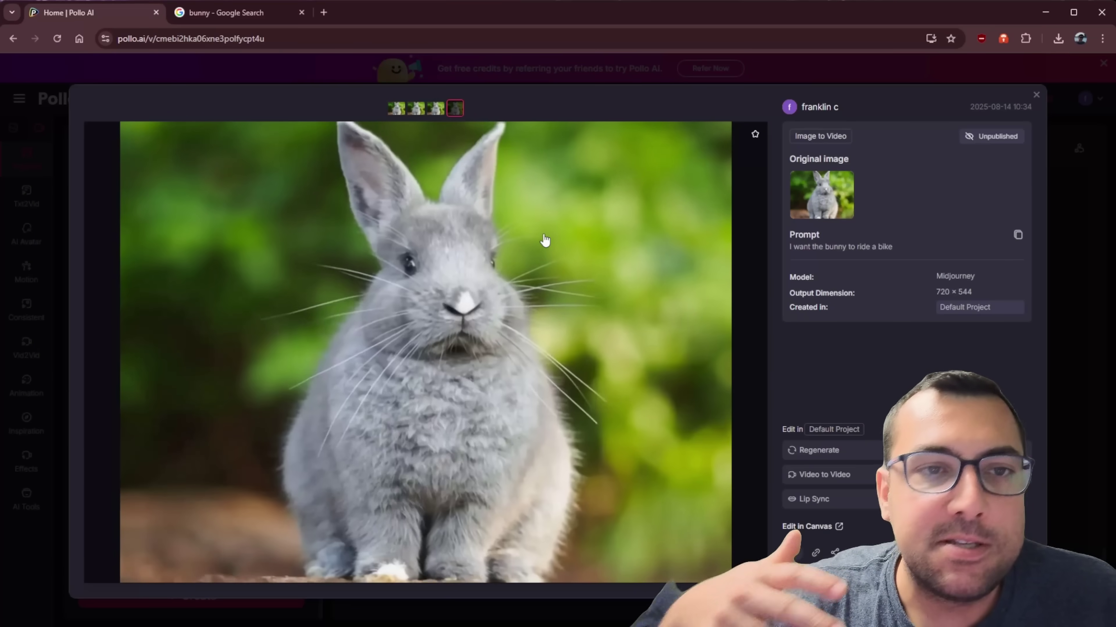
Close the preview and set text-to-image generation to the Flux Dev model.
left_click(30, 124)
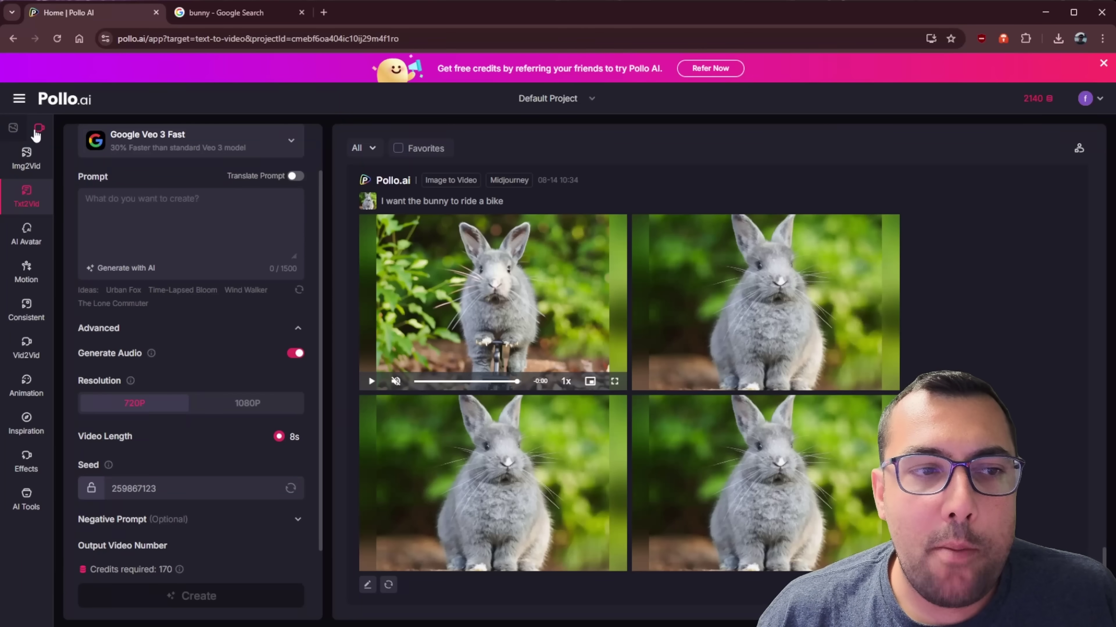
left_click(17, 129)
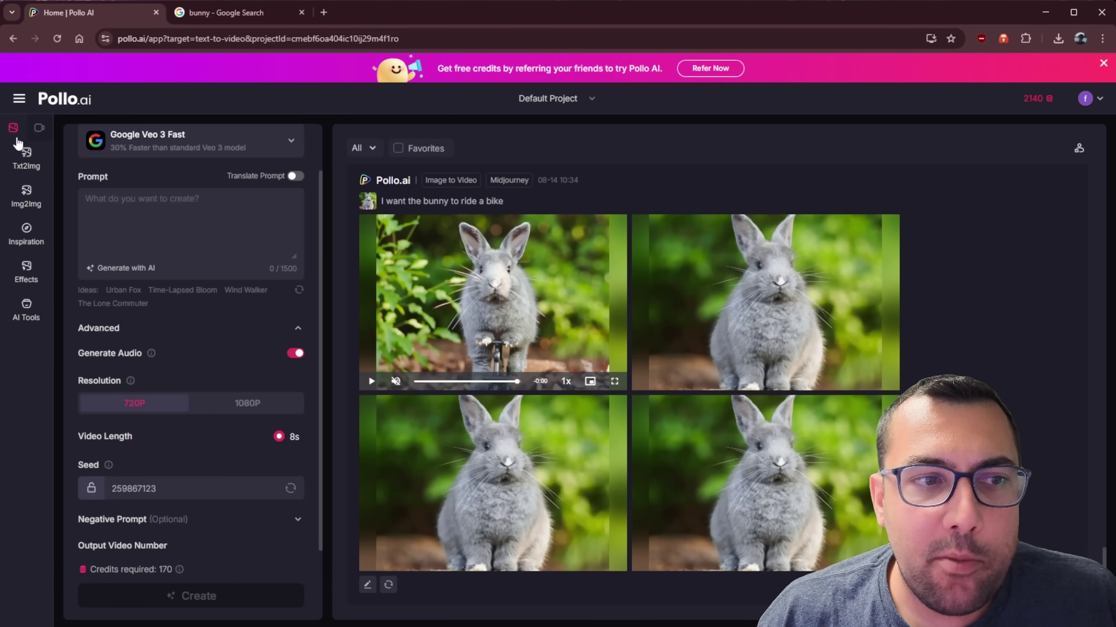
left_click(27, 160)
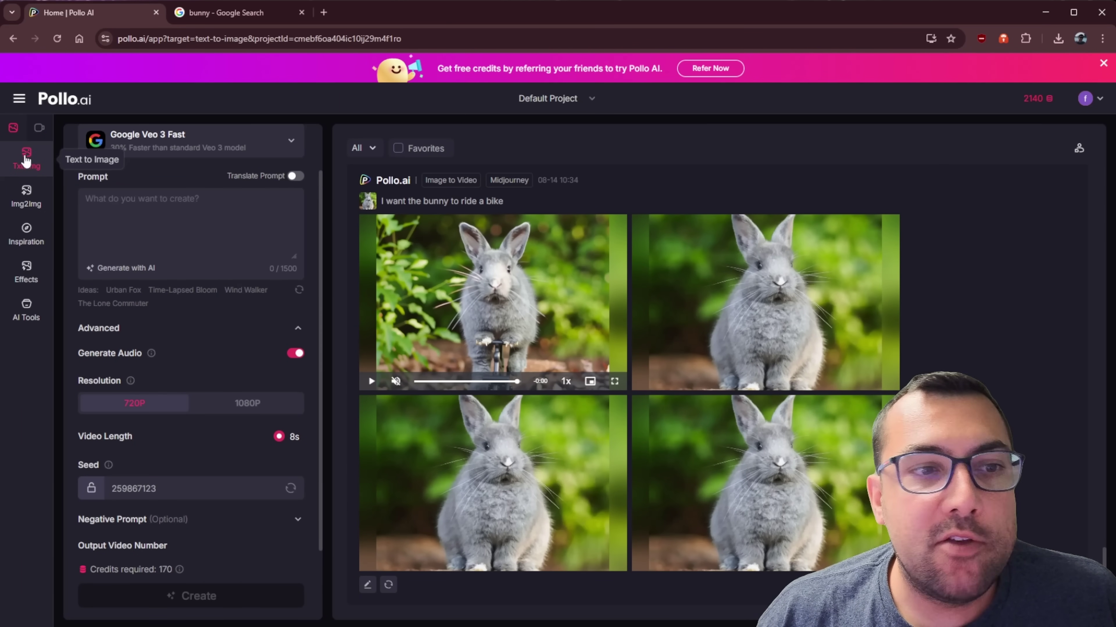
left_click(28, 205)
left_click(33, 169)
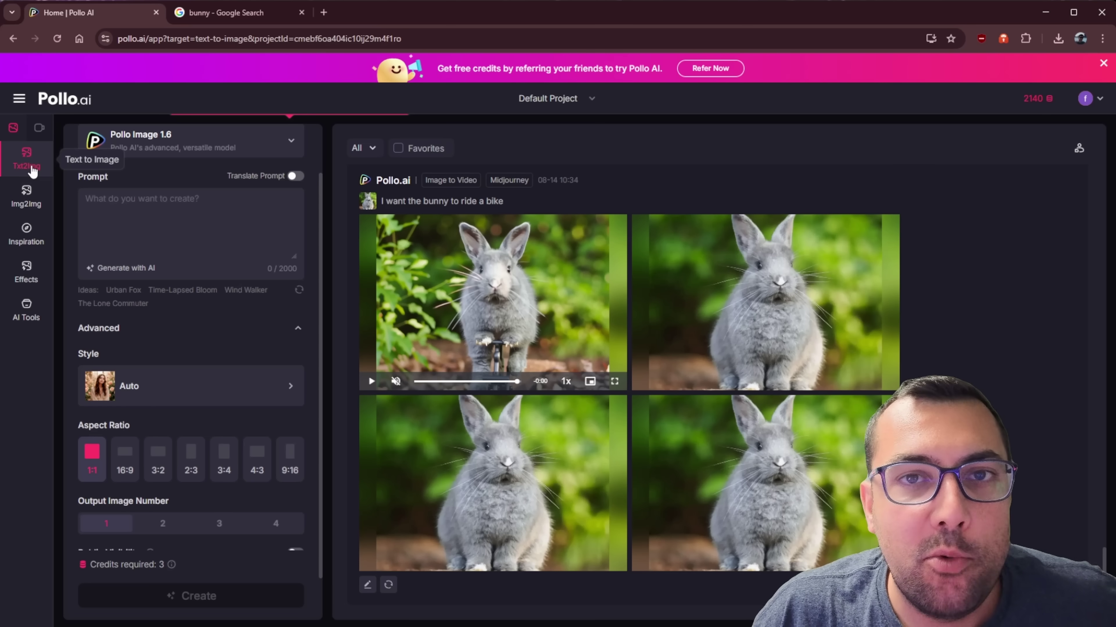
left_click(188, 141)
left_click(231, 274)
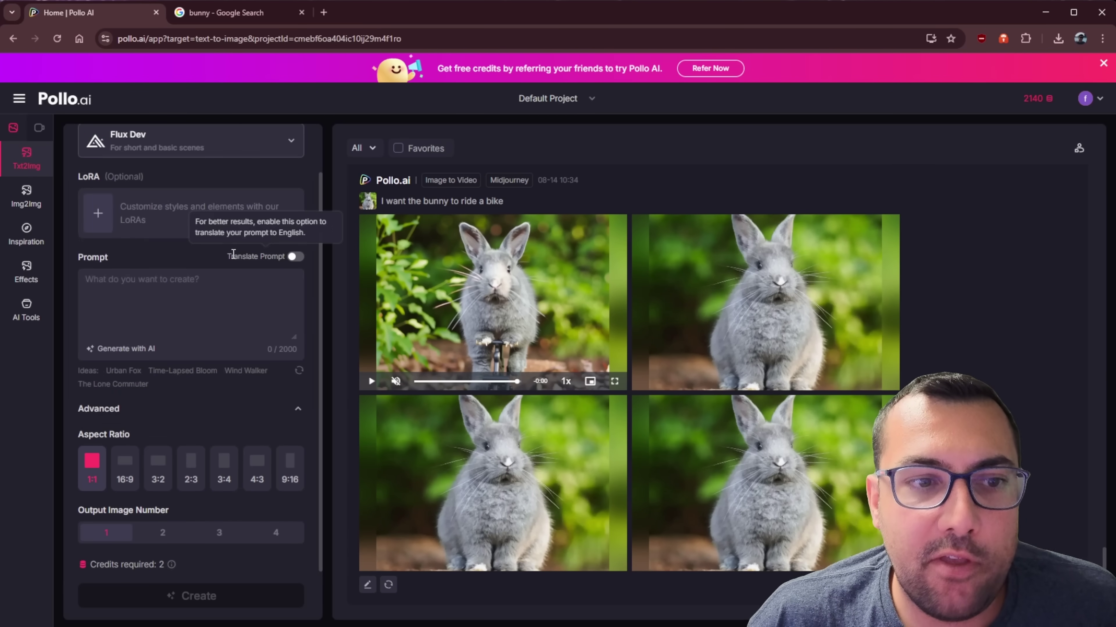
Browse the Food, Plants and Character enhancement LoRAs, then add Round Eye Monster.
left_click(152, 231)
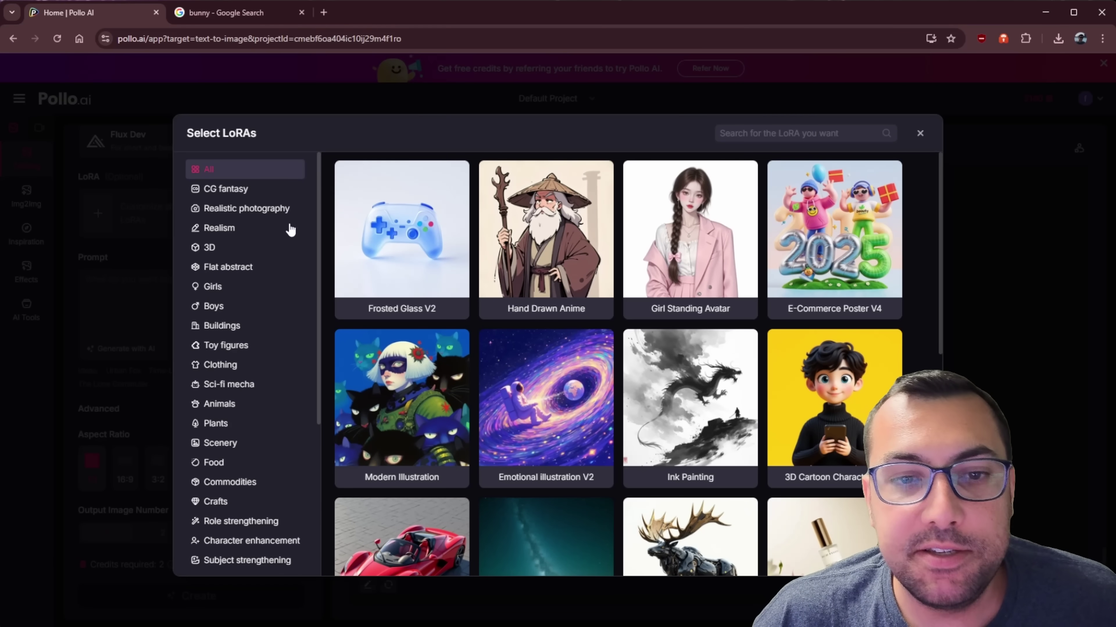
scroll(254, 239, "down", 5)
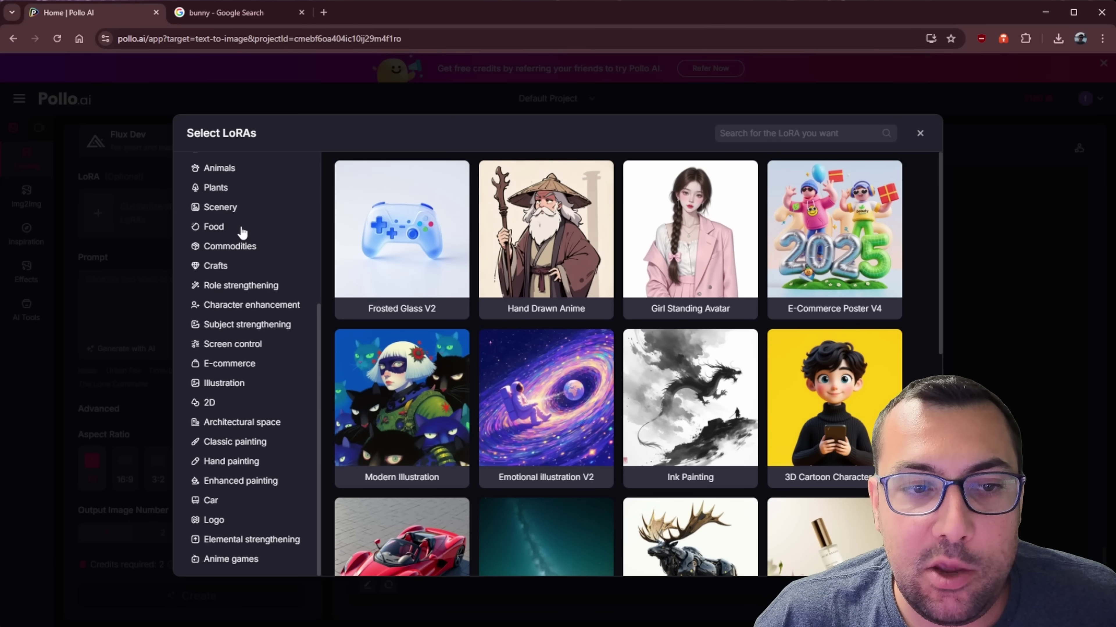
left_click(241, 229)
scroll(587, 322, "down", 10)
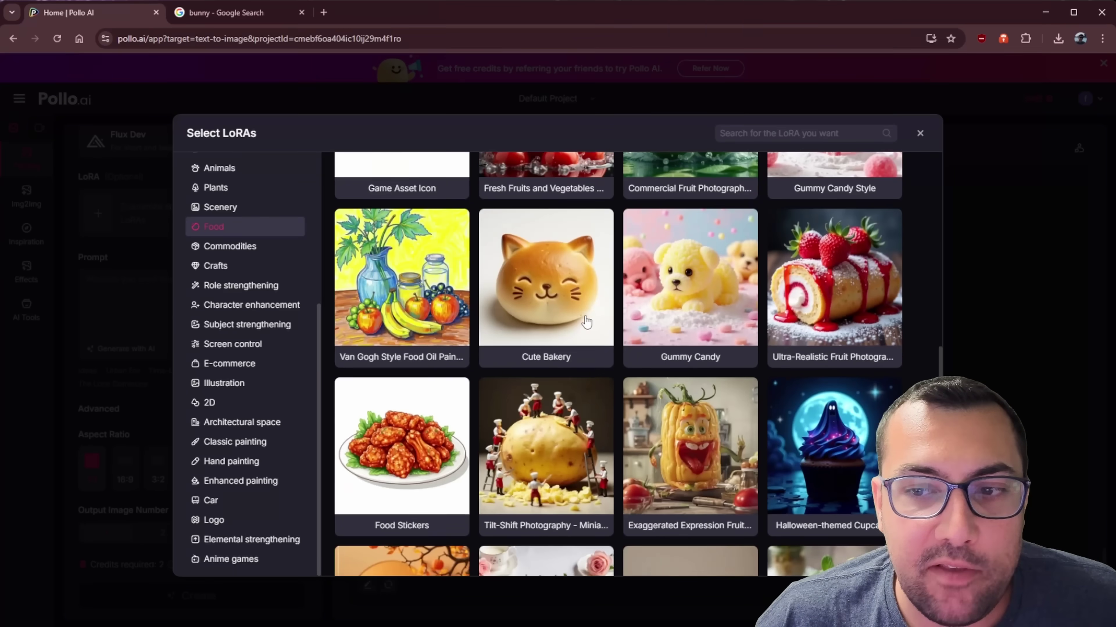
scroll(586, 322, "down", 10)
left_click(260, 191)
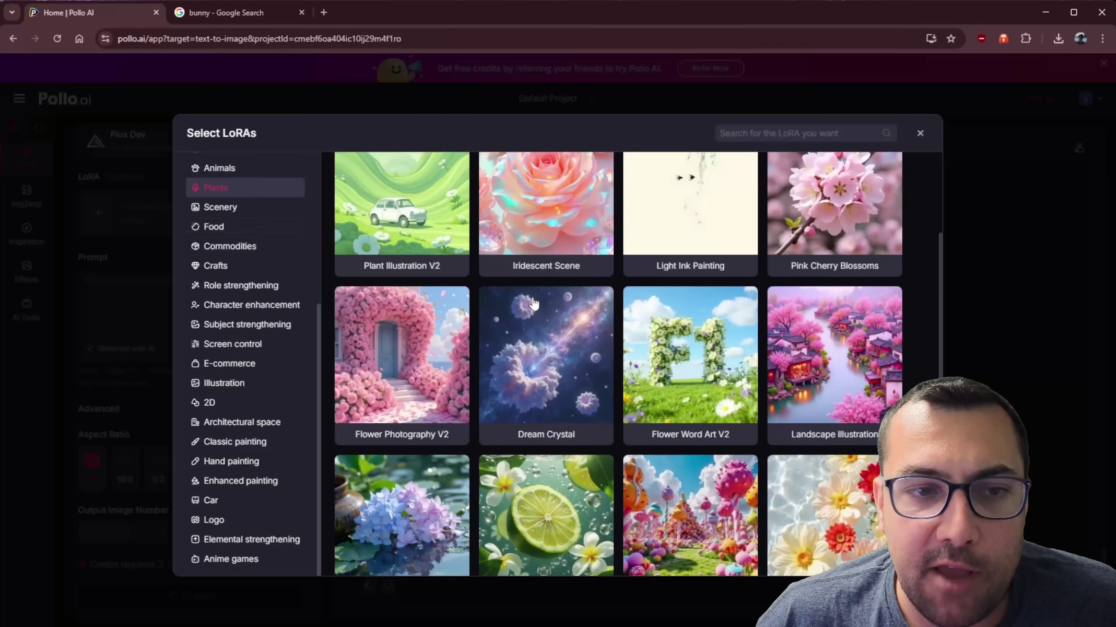
scroll(534, 304, "down", 15)
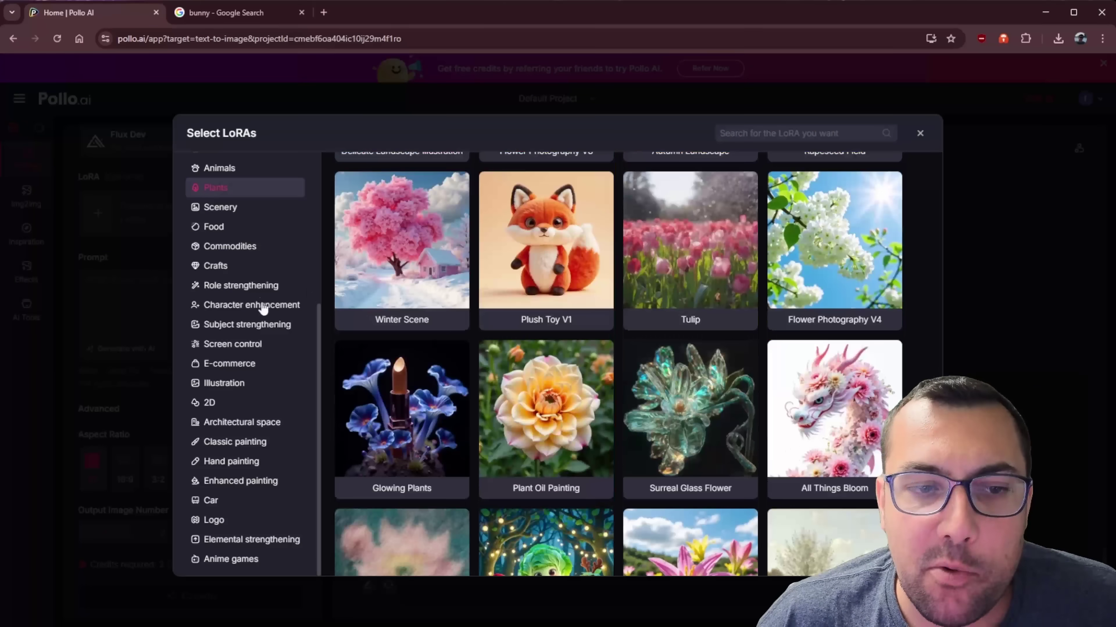
left_click(262, 307)
scroll(563, 320, "down", 10)
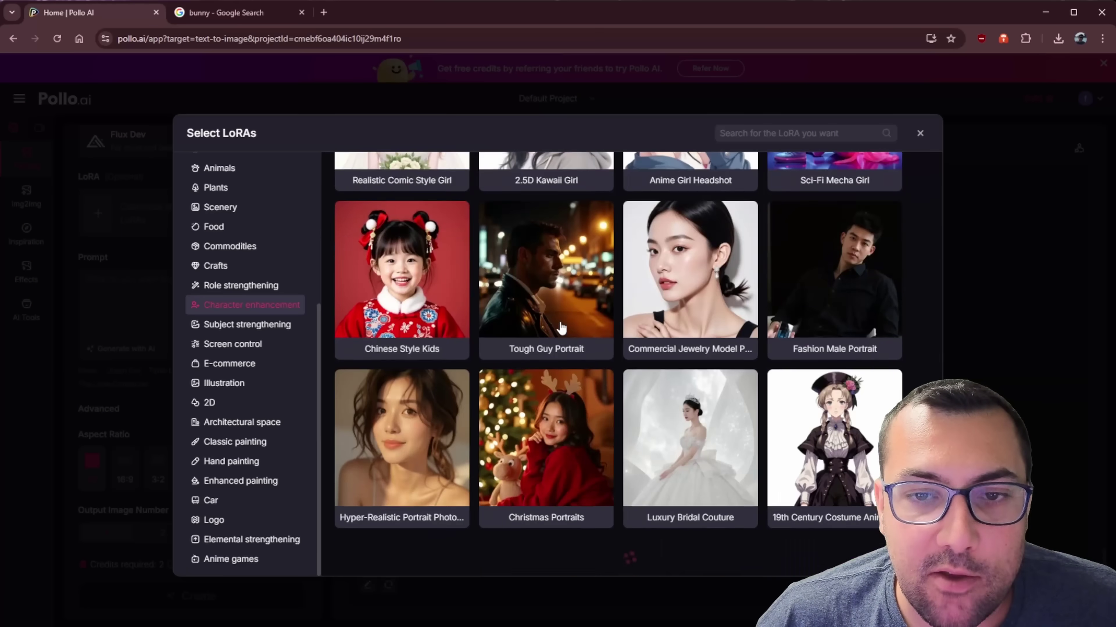
scroll(561, 328, "down", 15)
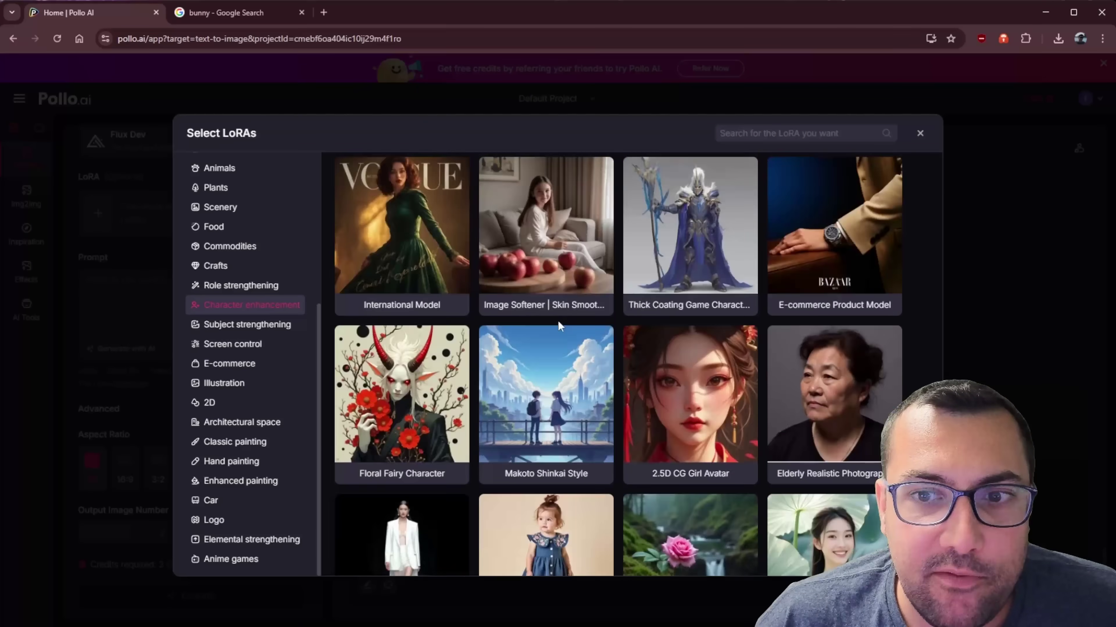
scroll(558, 325, "down", 15)
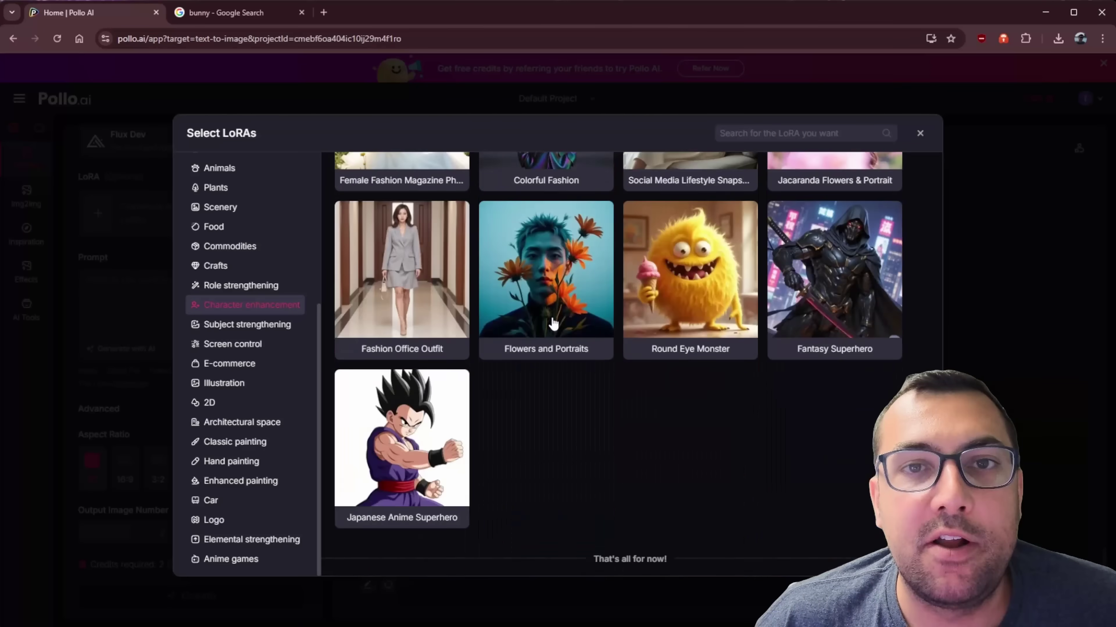
left_click(690, 268)
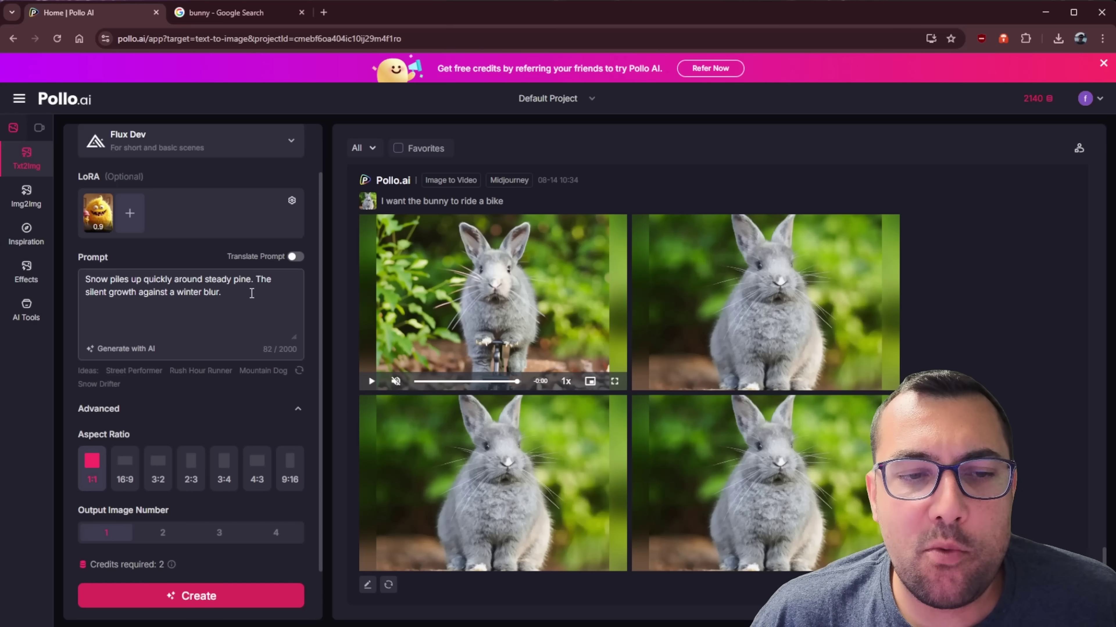
Generate two snowy pine images and adjust the Round Eye Monster LoRA weight.
scroll(144, 387, "down", 2)
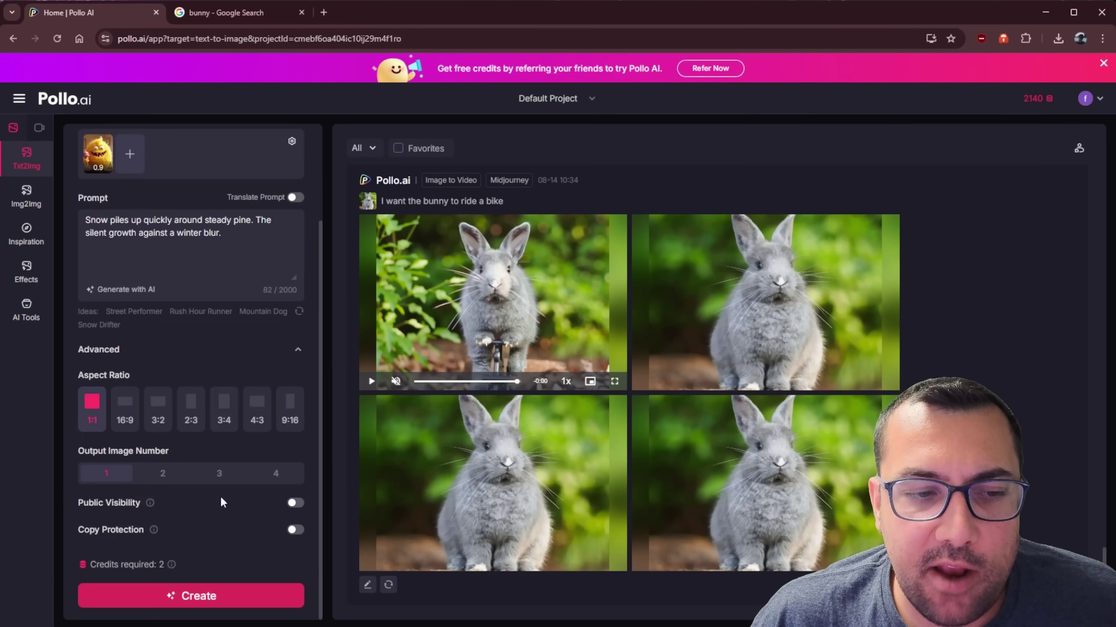
left_click(155, 472)
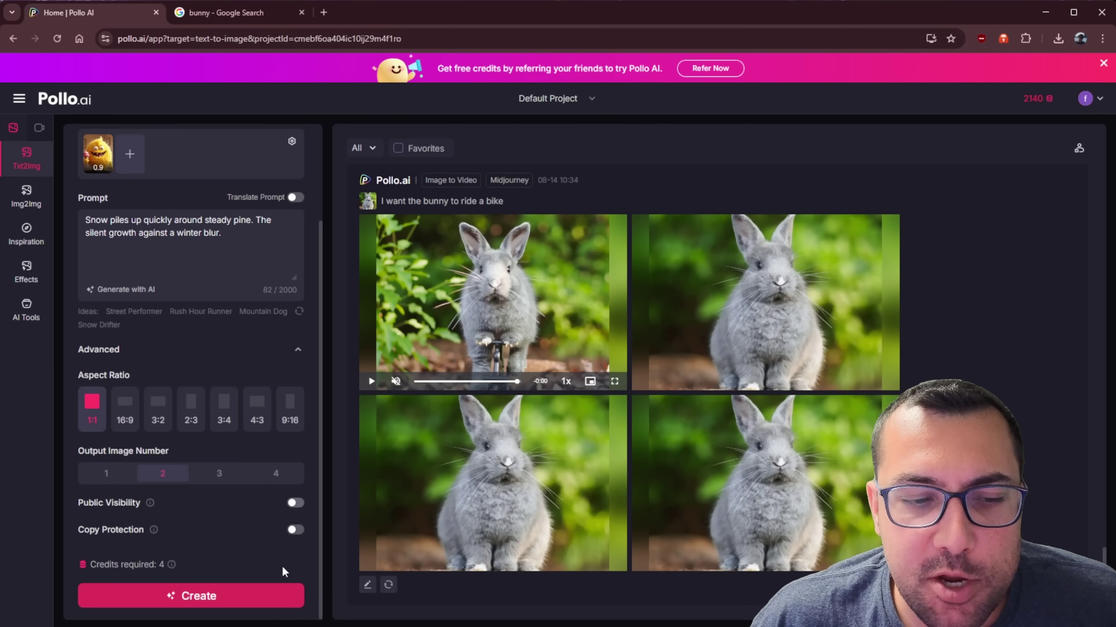
left_click(259, 596)
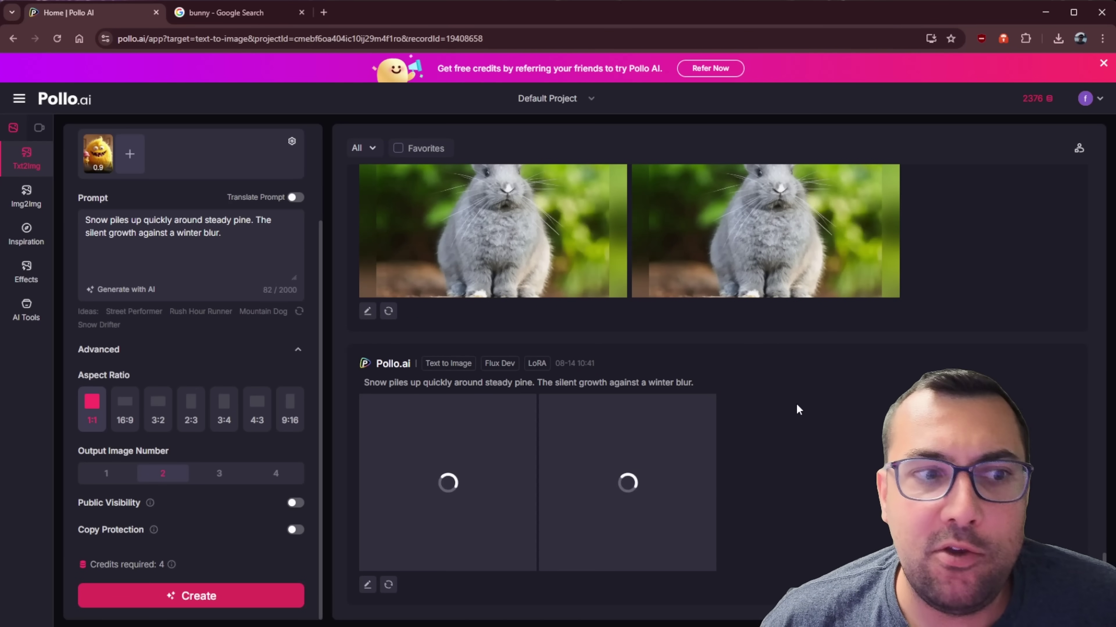
mouse_move(92, 156)
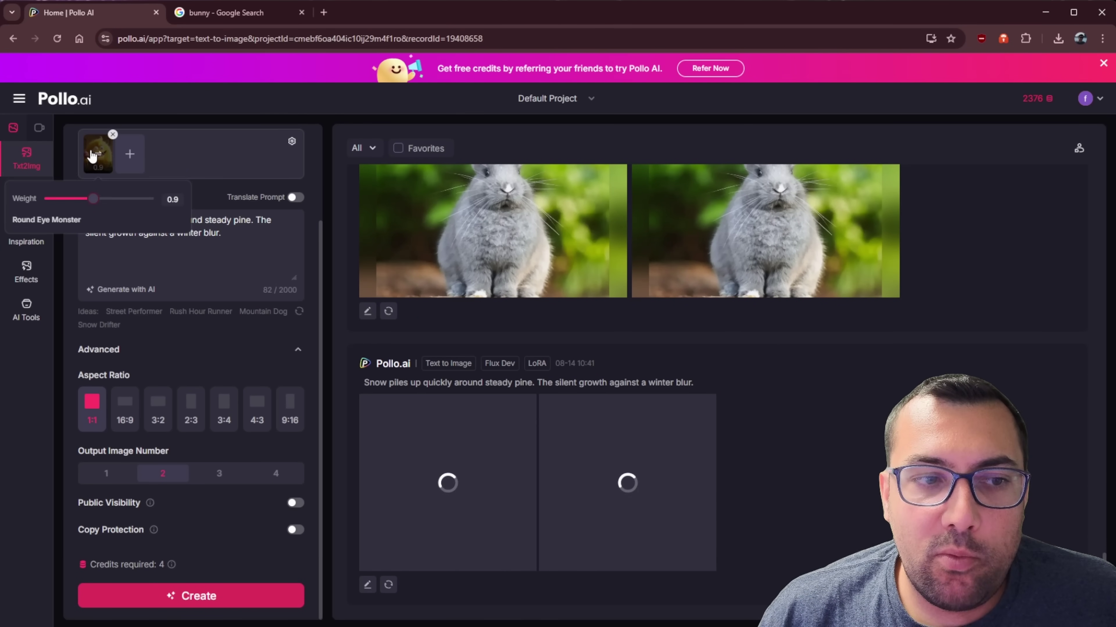
mouse_move(98, 200)
left_mouse_down()
mouse_move(125, 200)
mouse_move(101, 199)
left_mouse_up()
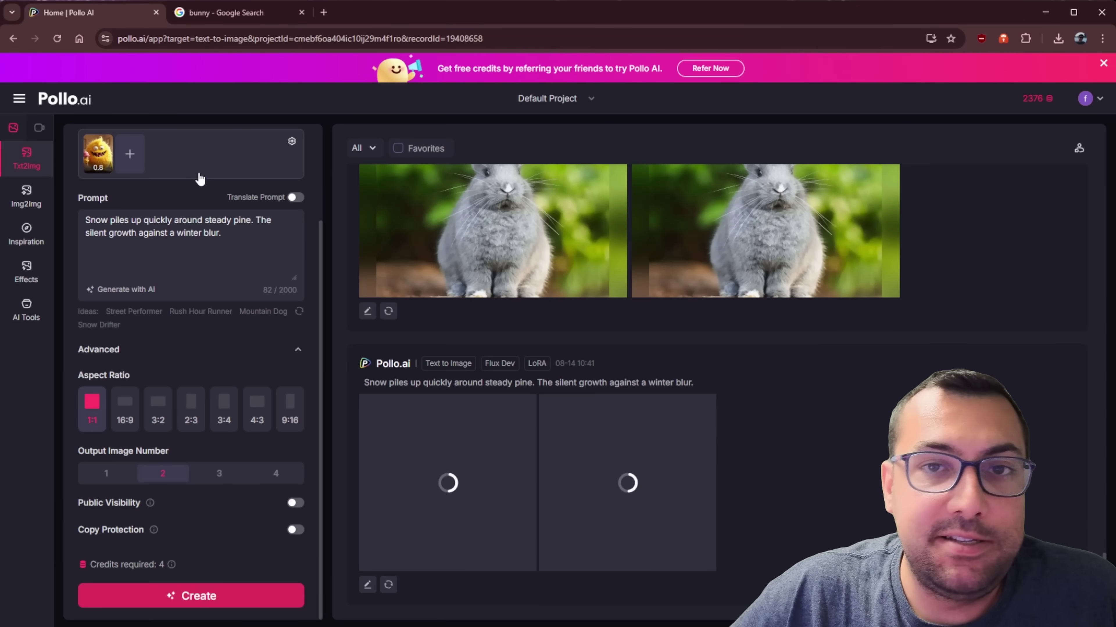
Open the result and compare the two 1024×1024 snowy-pine images.
left_click(492, 411)
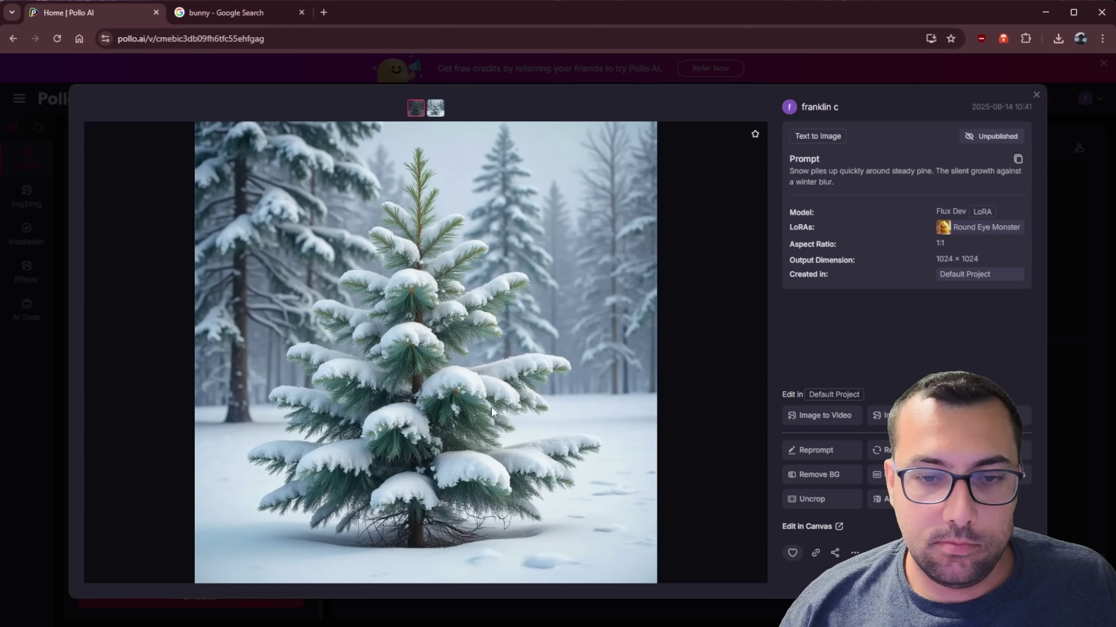
left_click(437, 110)
left_click(417, 110)
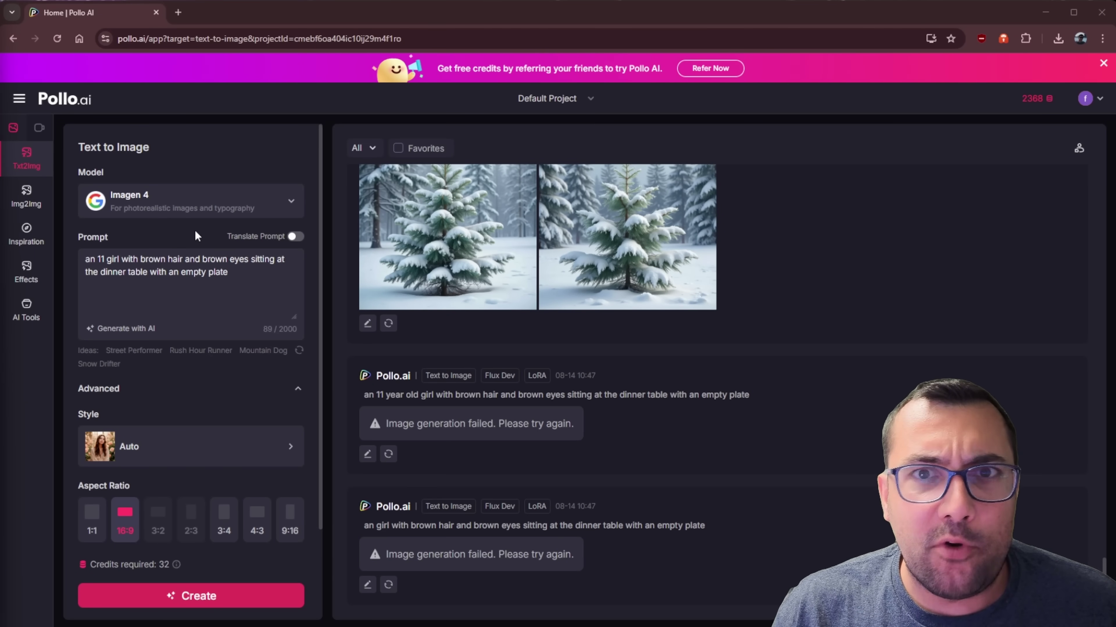
Apply the Cute Cartoon style to the girl-at-dinner-table prompt and generate the images.
left_click_drag(90, 259, 213, 275)
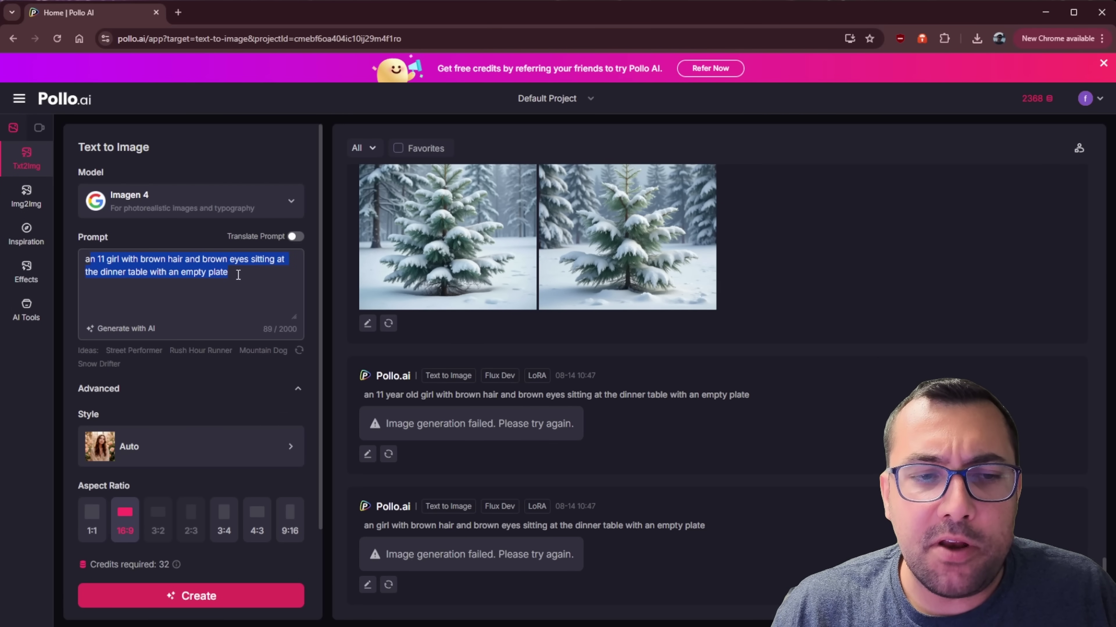
left_click(271, 294)
left_click(264, 448)
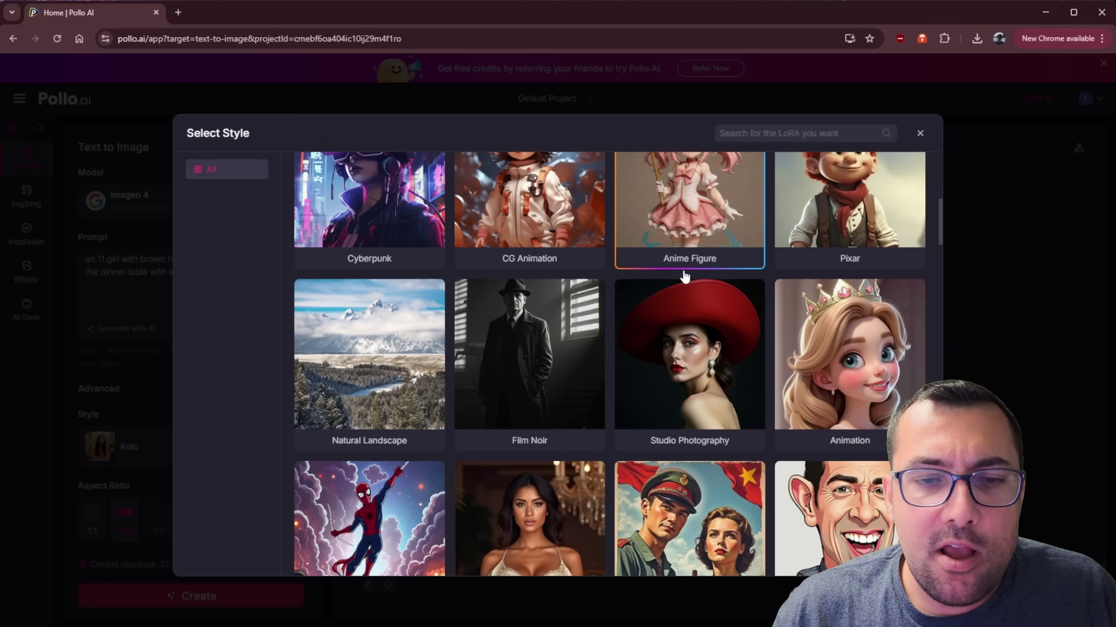
scroll(816, 345, "down", 10)
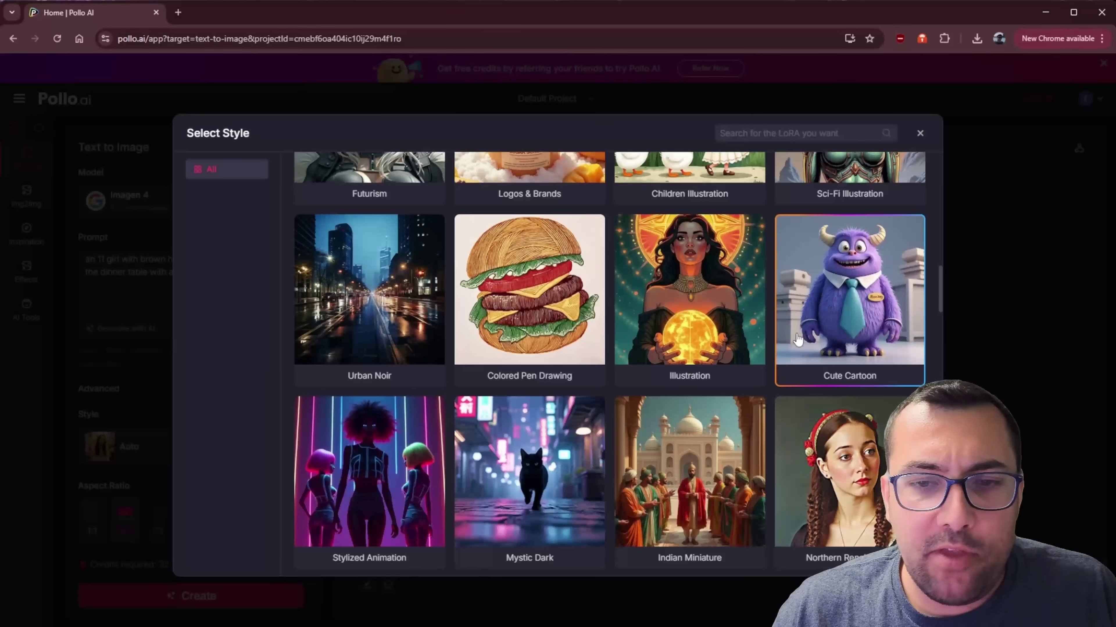
left_click(850, 325)
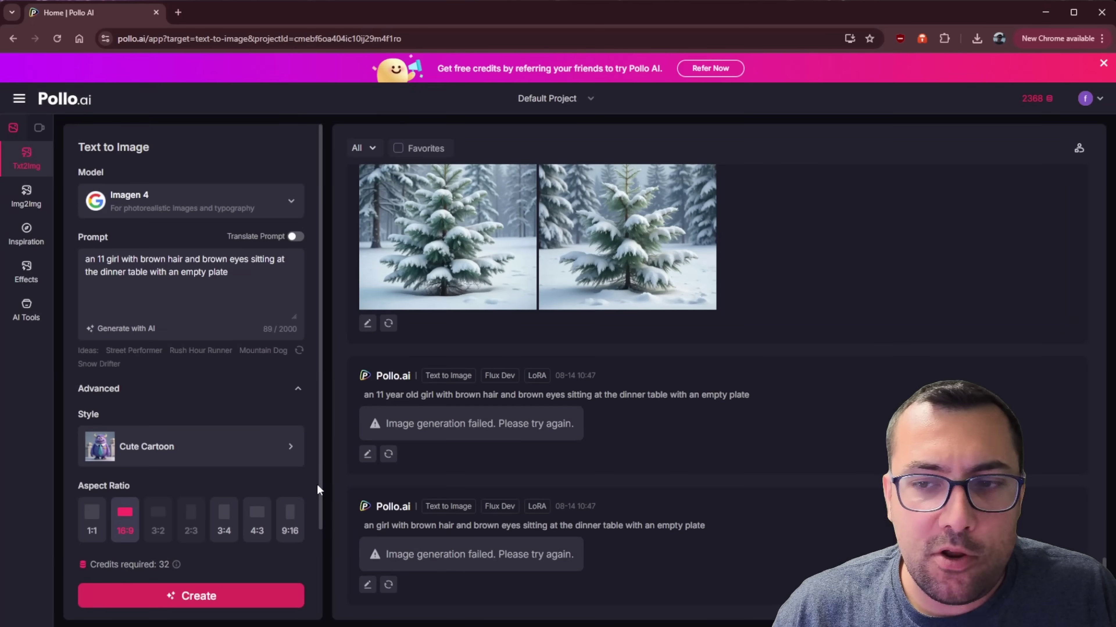
scroll(312, 495, "down", 3)
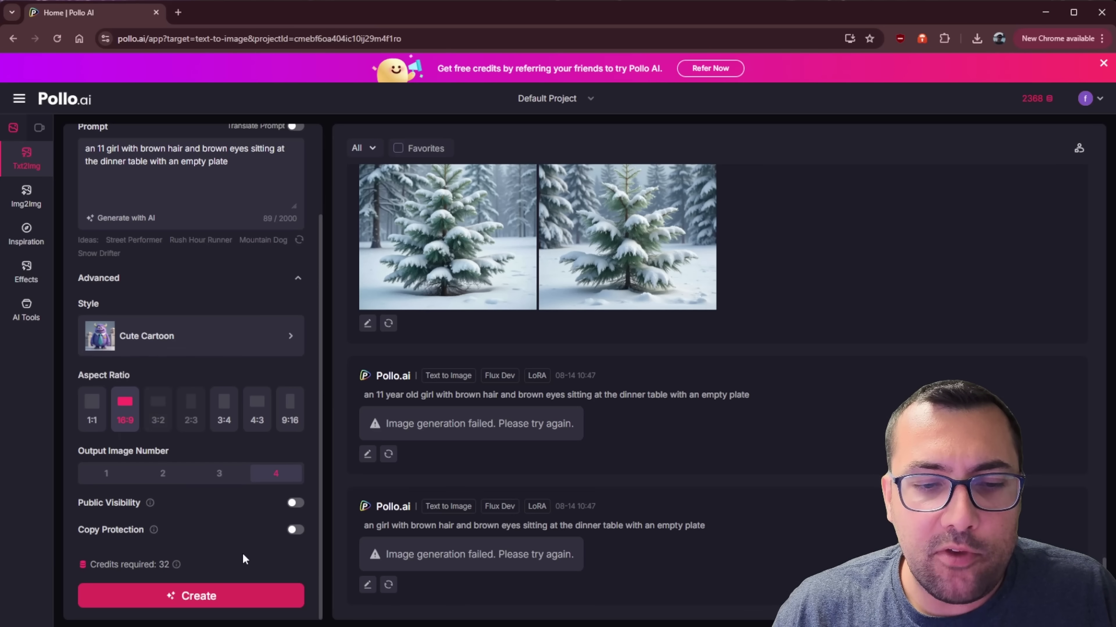
left_click(248, 604)
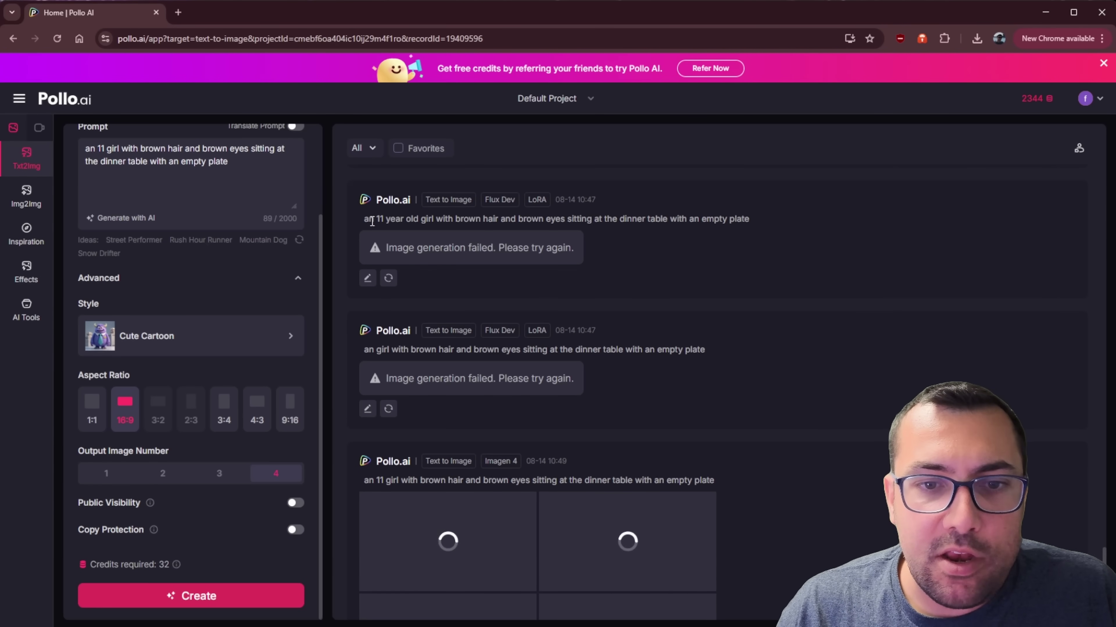
Review the failed prompt's wording and scroll the feed to the four finished cartoon images.
left_click_drag(368, 218, 454, 217)
left_click(454, 216)
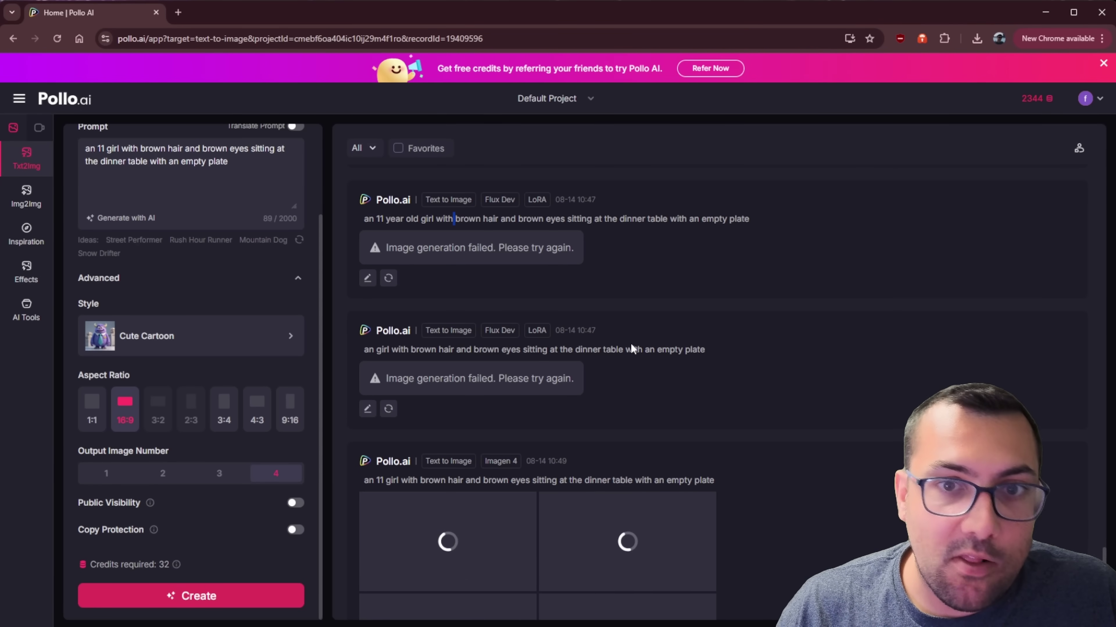
scroll(634, 348, "down", 3)
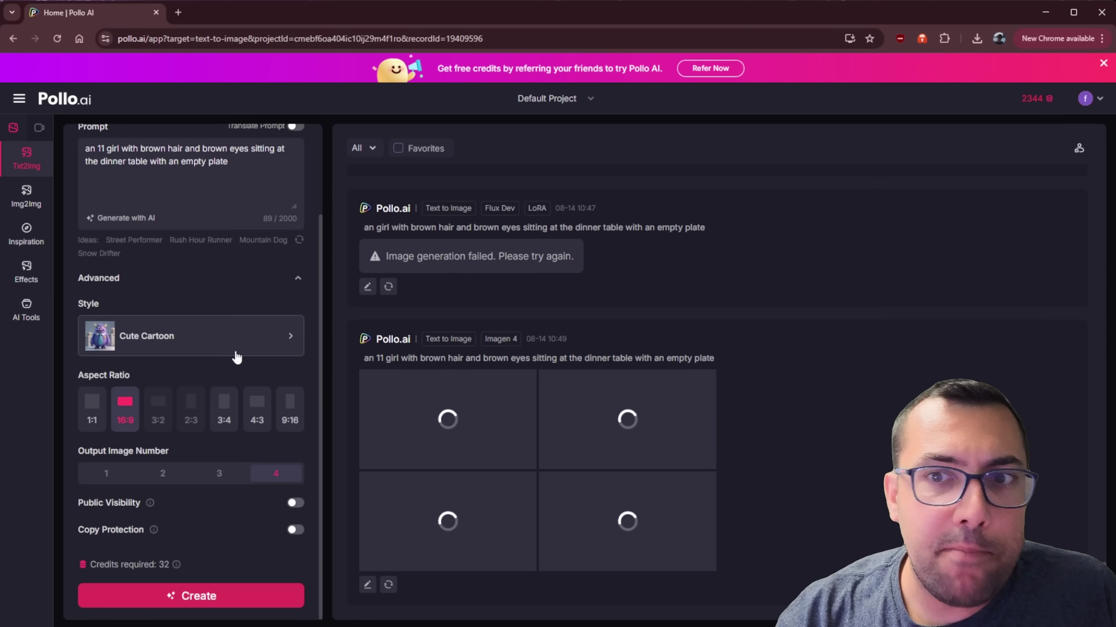
scroll(217, 357, "up", 3)
scroll(215, 334, "down", 3)
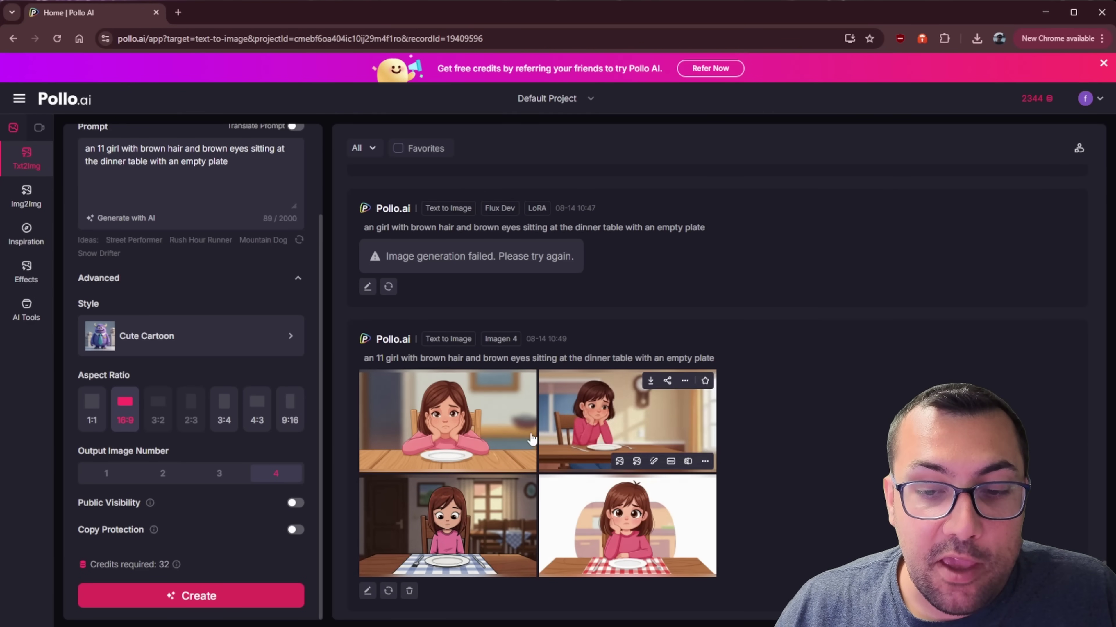
View the four results full-size in turn, ending on the blue checkered tablecloth image.
left_click(454, 402)
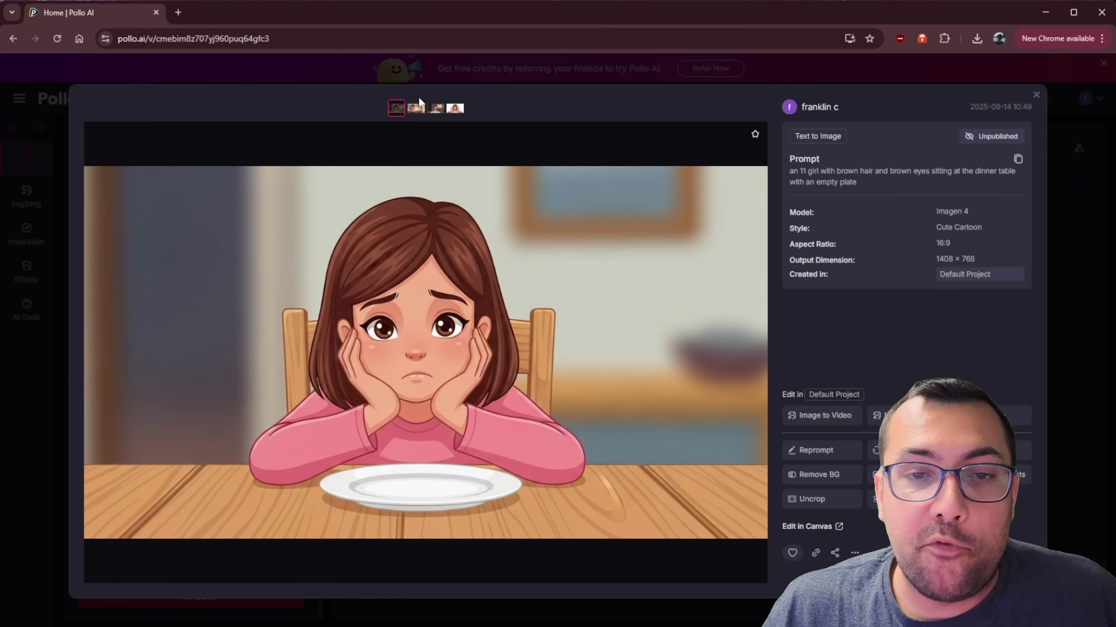
left_click(418, 109)
left_click(437, 109)
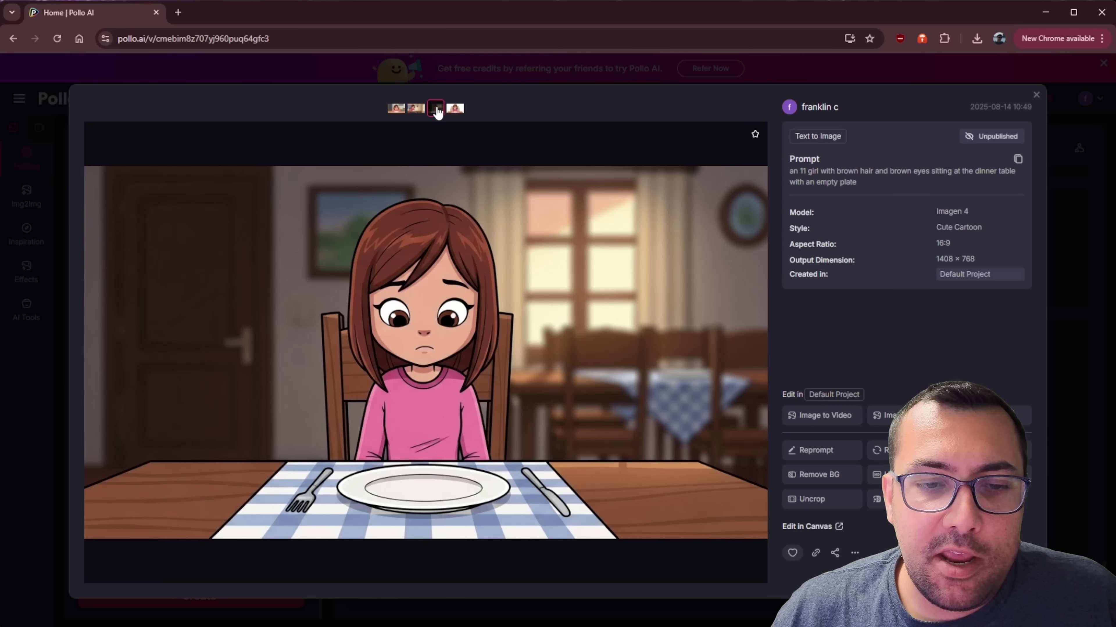
left_click(452, 111)
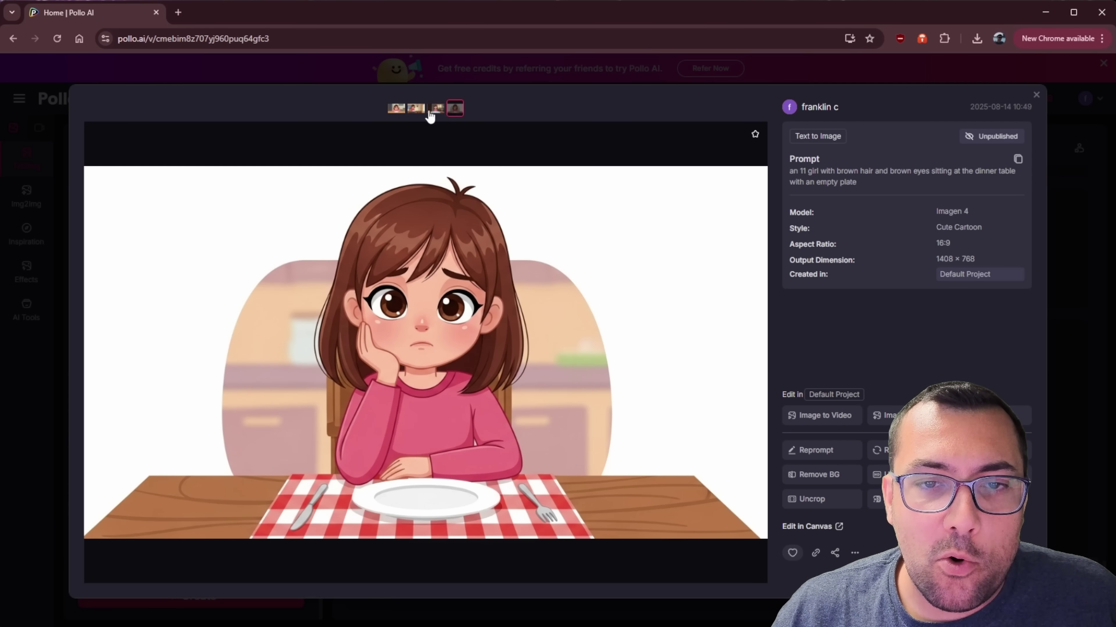
left_click(395, 110)
left_click(435, 110)
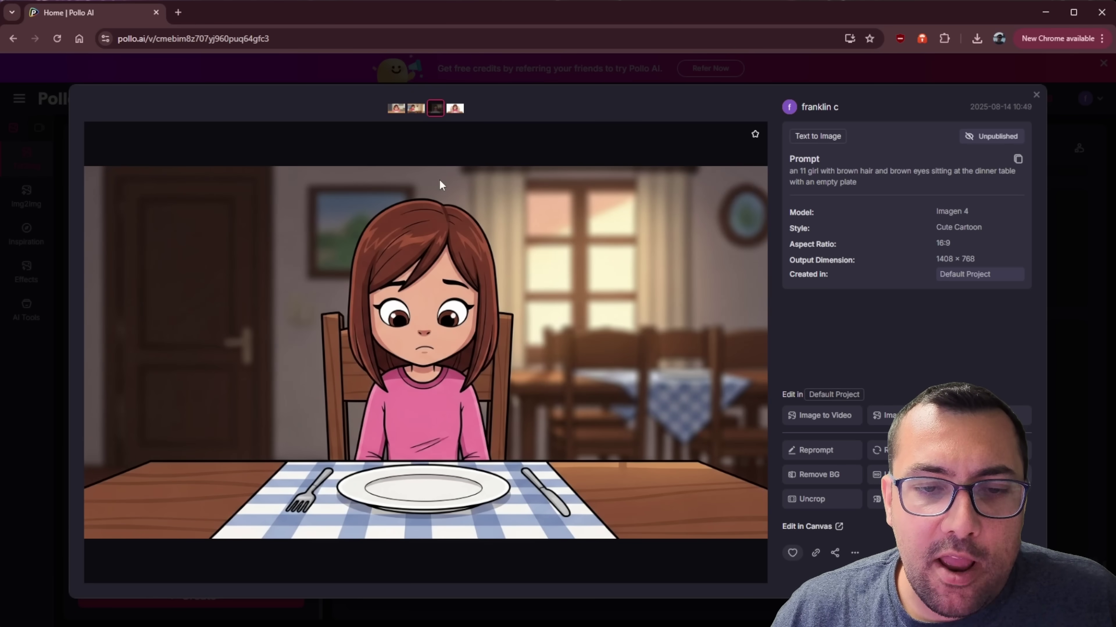
left_click(397, 110)
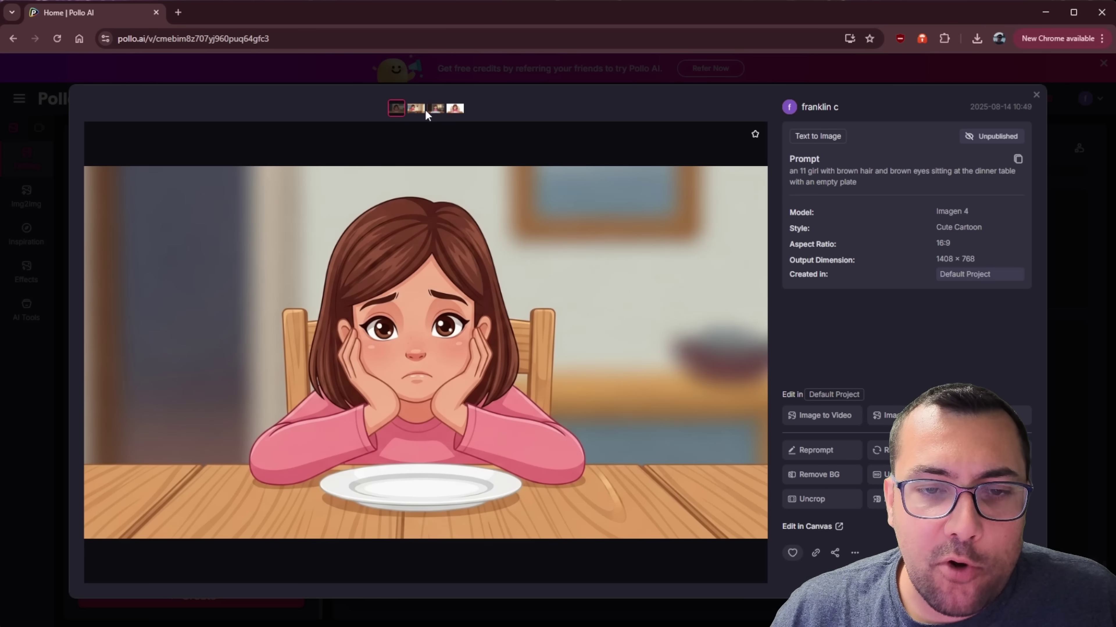
left_click(434, 109)
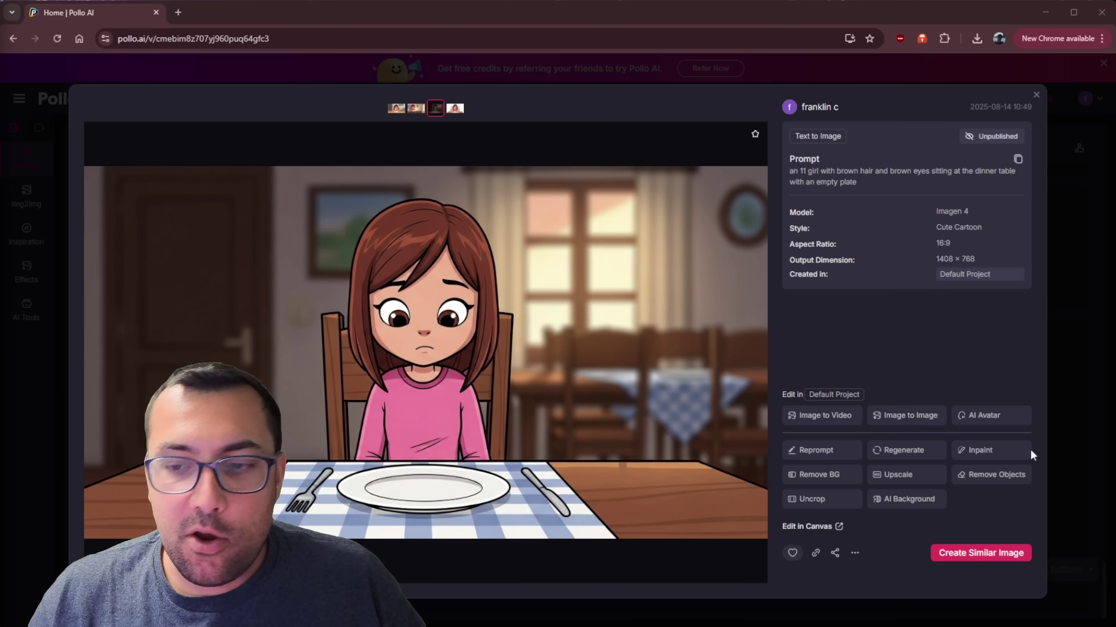
Inpaint a mask over the tablecloth with the prompt 'I want it to be a red checker pattern'.
left_click(992, 456)
mouse_move(536, 470)
left_mouse_down()
mouse_move(368, 463)
mouse_move(369, 435)
mouse_move(408, 425)
mouse_move(538, 477)
mouse_move(543, 423)
mouse_move(558, 468)
mouse_move(576, 470)
left_mouse_up()
left_click(846, 331)
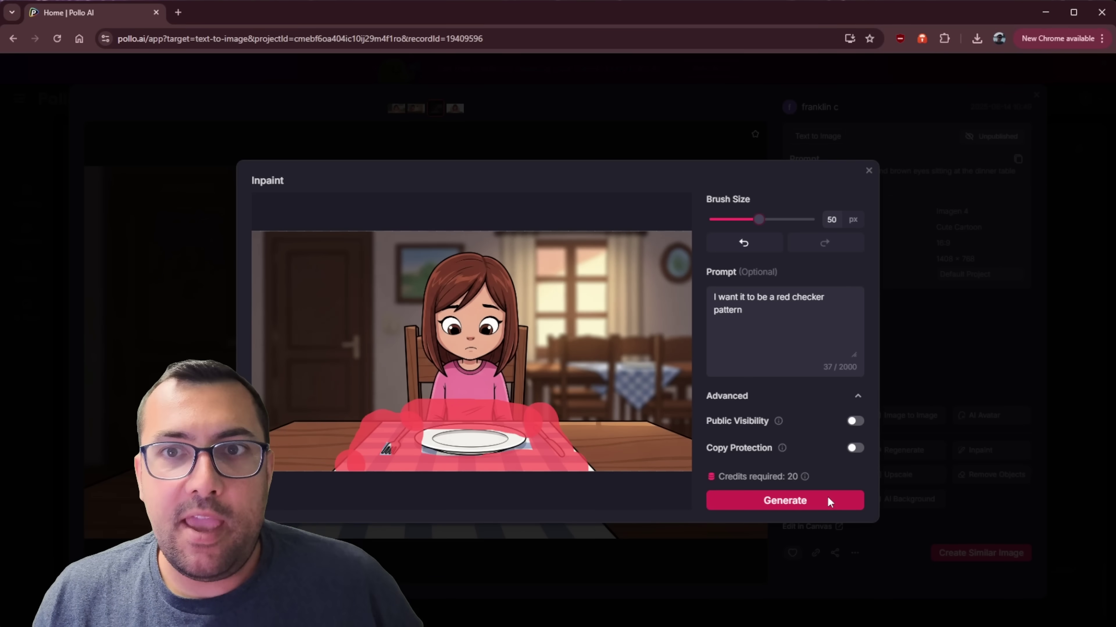
left_click(827, 500)
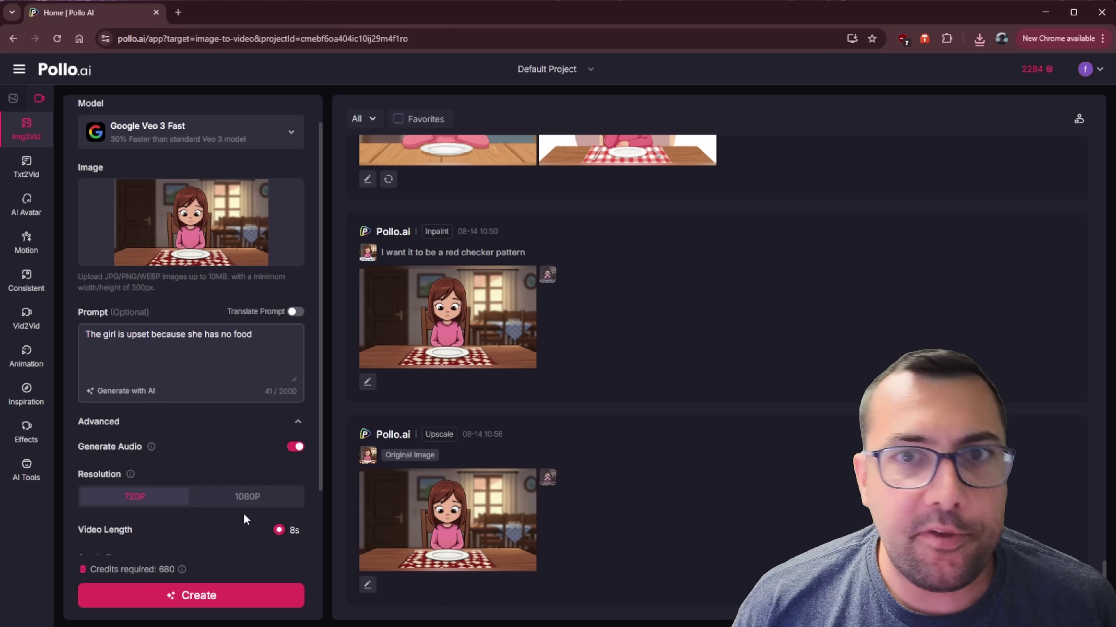
Scroll the Image to Video panel holding the bedroom image, 'she wakes up happy' prompt and Google Veo 3.
scroll(243, 513, "down", 4)
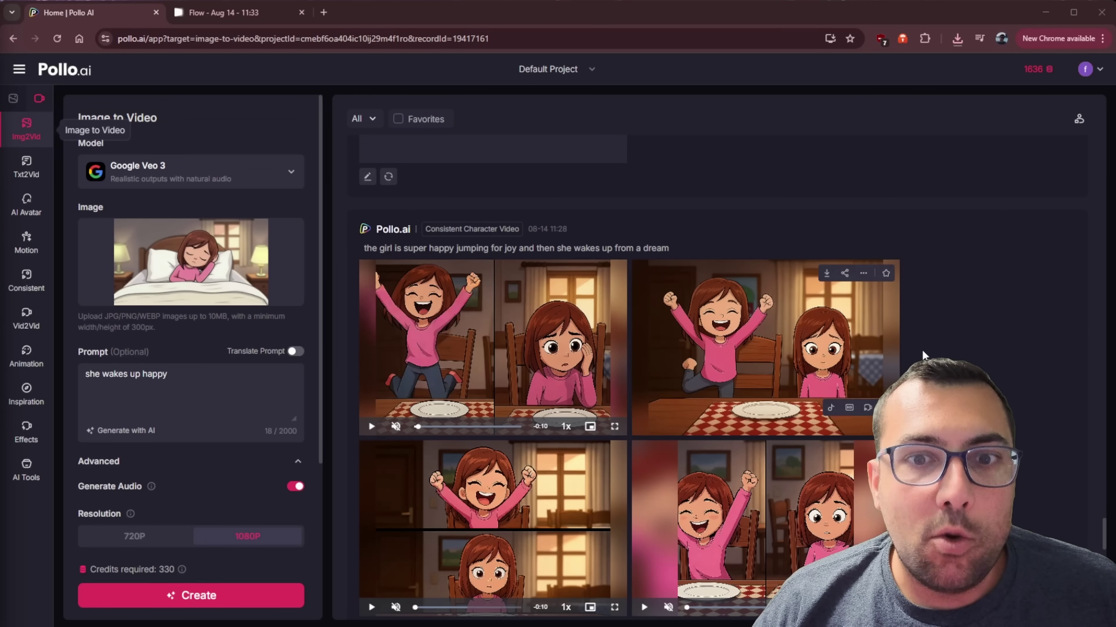
Scroll down to the Image Tools list with AI Clothes Changer, Image Upscaler and Background Remover.
scroll(560, 332, "down", 10)
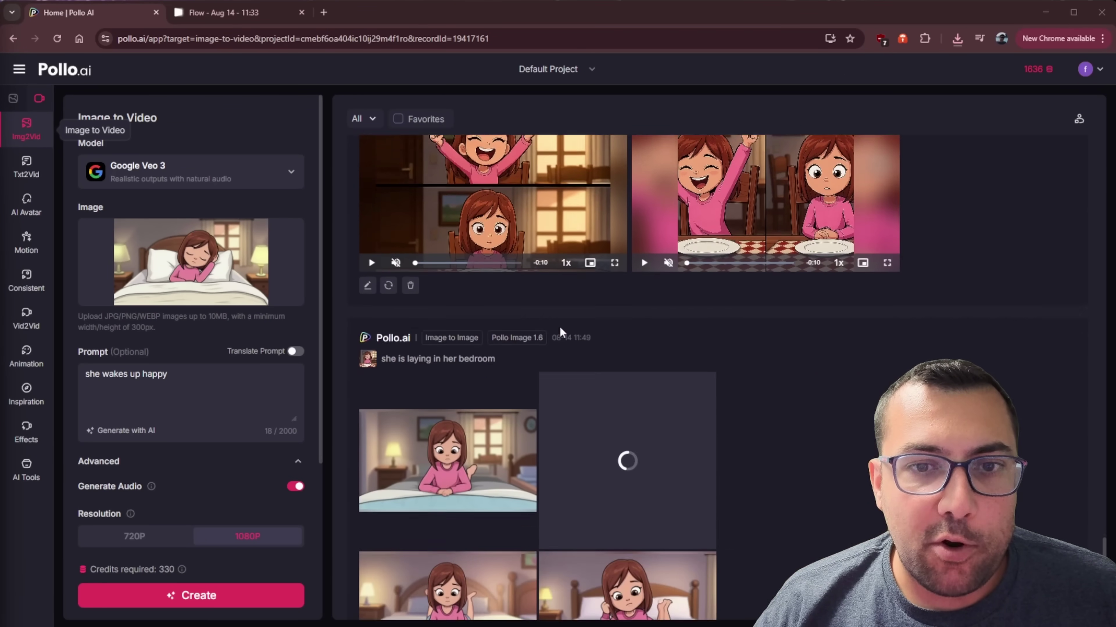
scroll(560, 332, "down", 2)
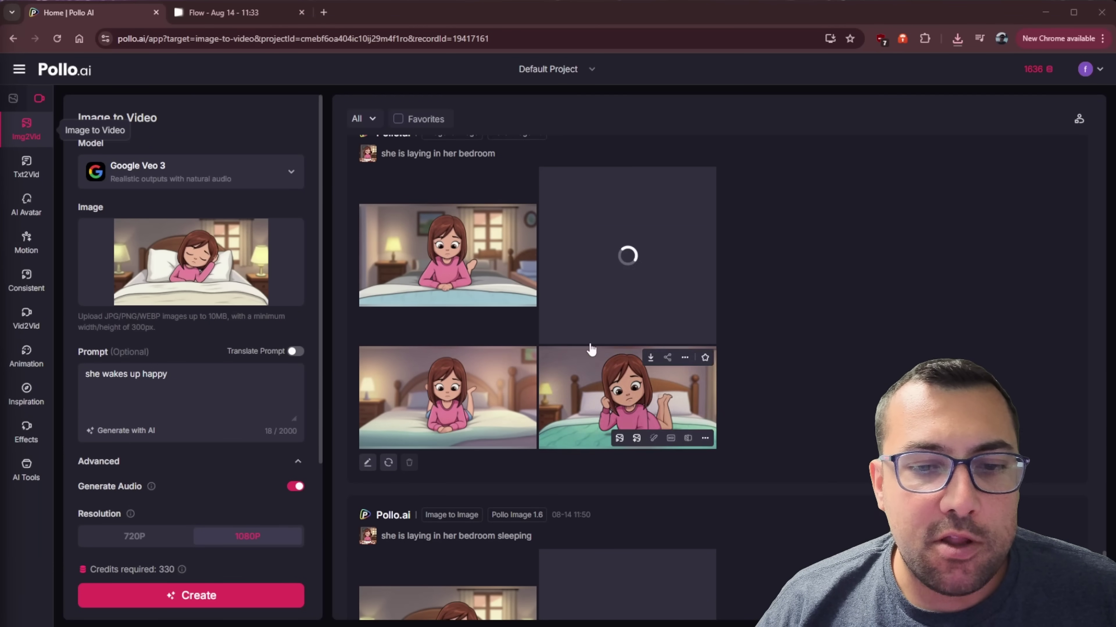
scroll(570, 334, "down", 6)
scroll(571, 347, "down", 2)
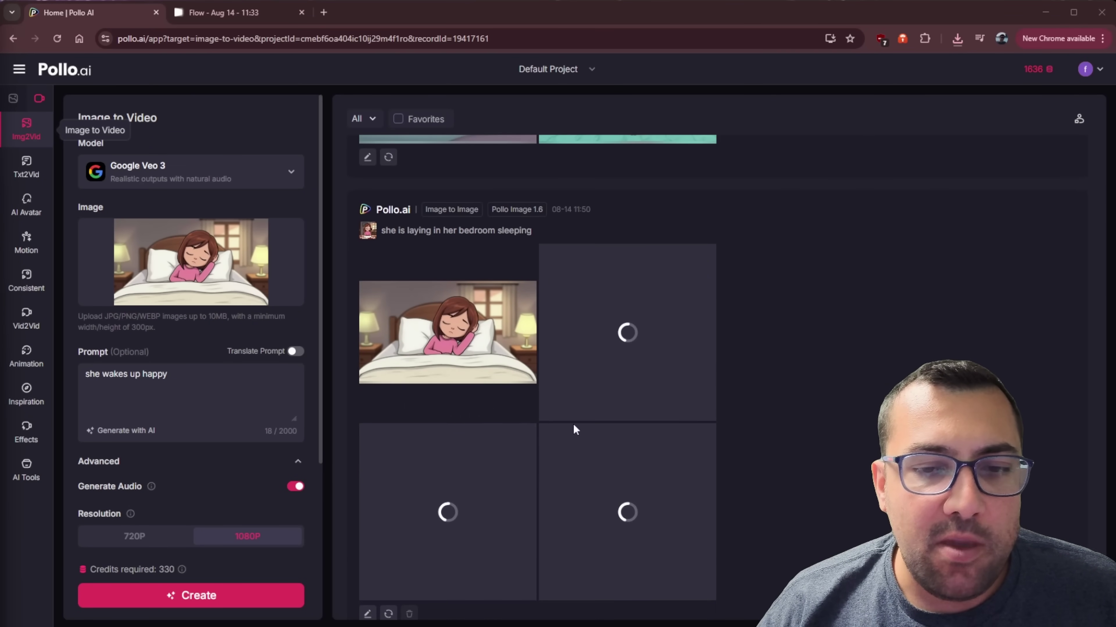
scroll(731, 396, "down", 7)
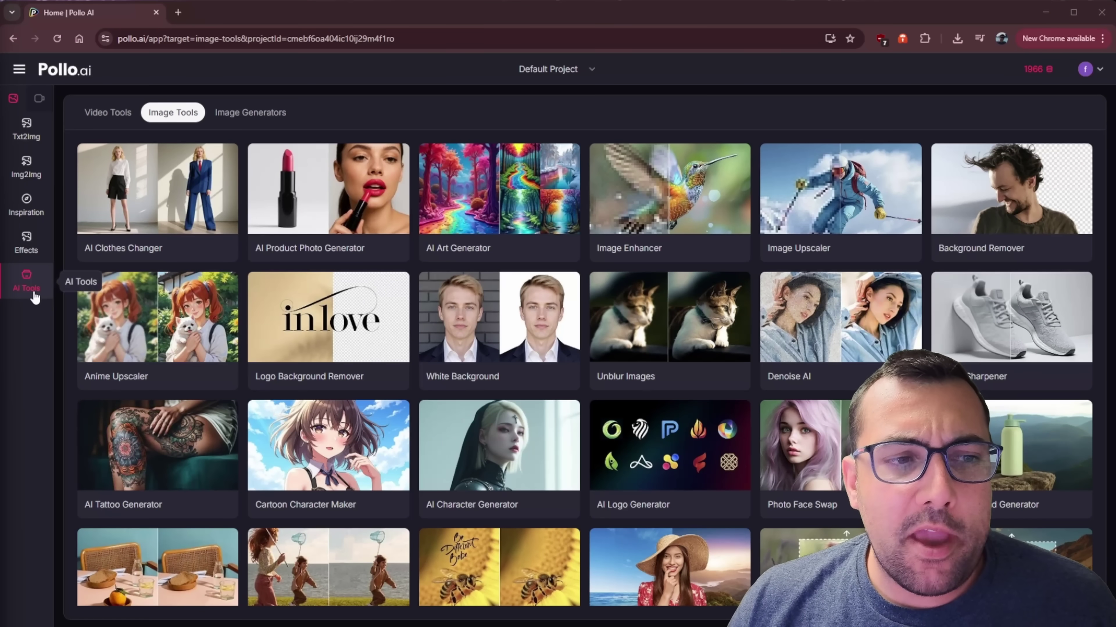
Browse the image tool cards, then switch the sidebar to video tools (Img2Vid, Txt2Vid, AI Avatar, Motion).
mouse_move(145, 180)
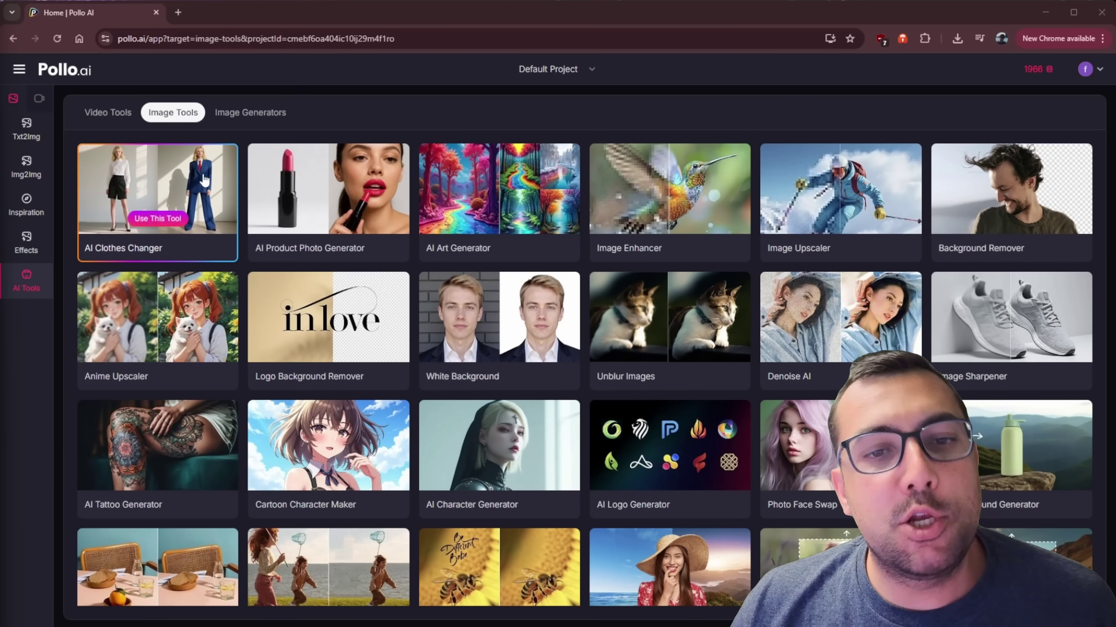
mouse_move(594, 201)
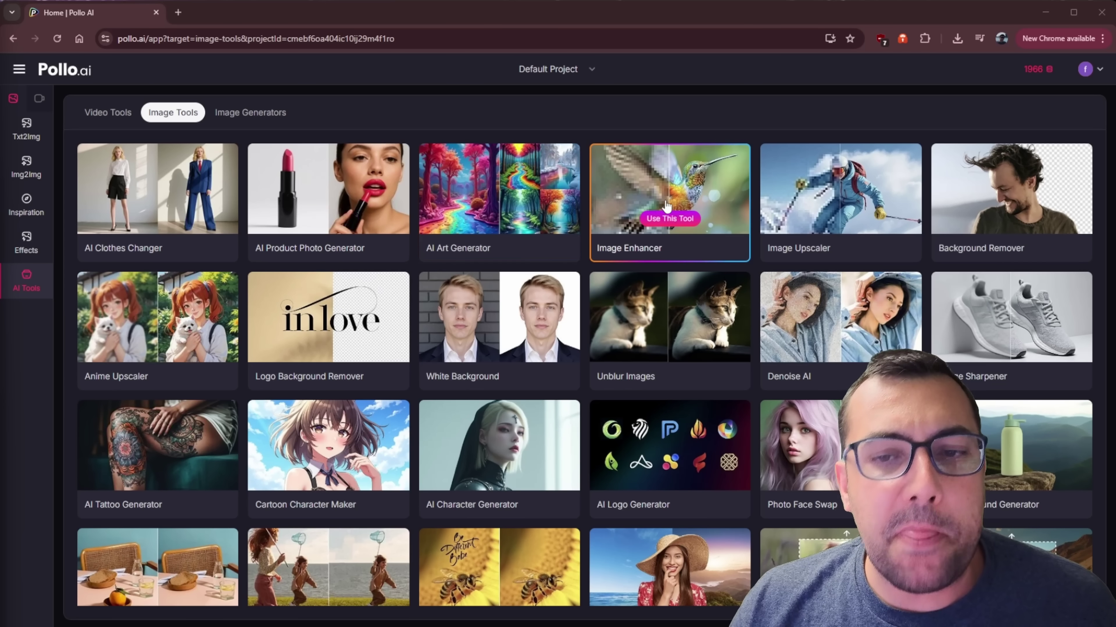
mouse_move(503, 245)
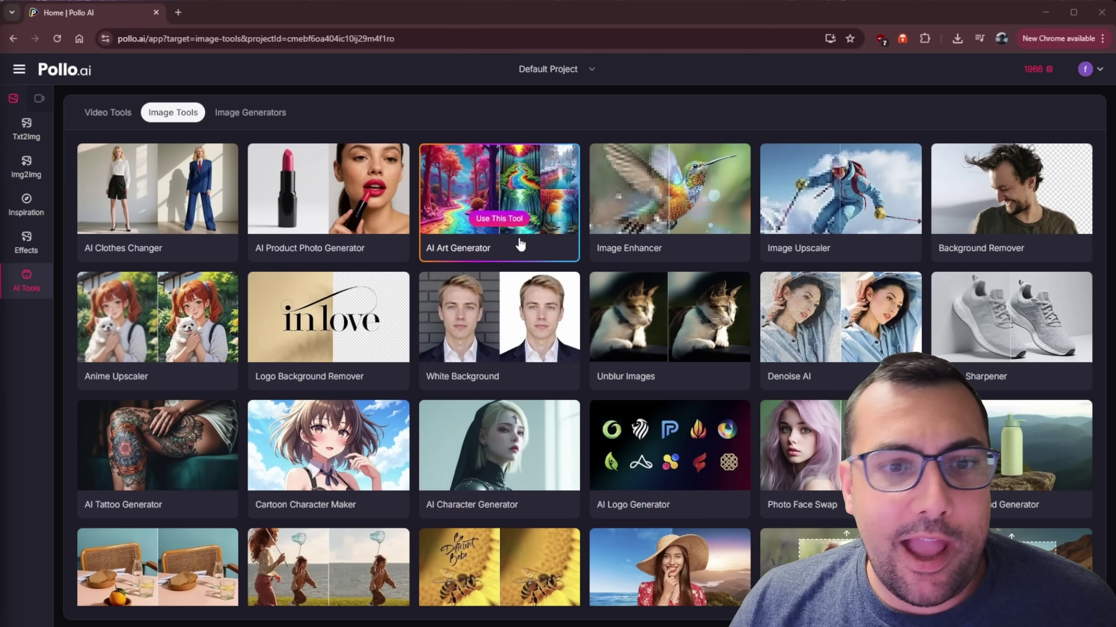
scroll(351, 219, "down", 3)
scroll(351, 204, "down", 1)
scroll(351, 204, "down", 2)
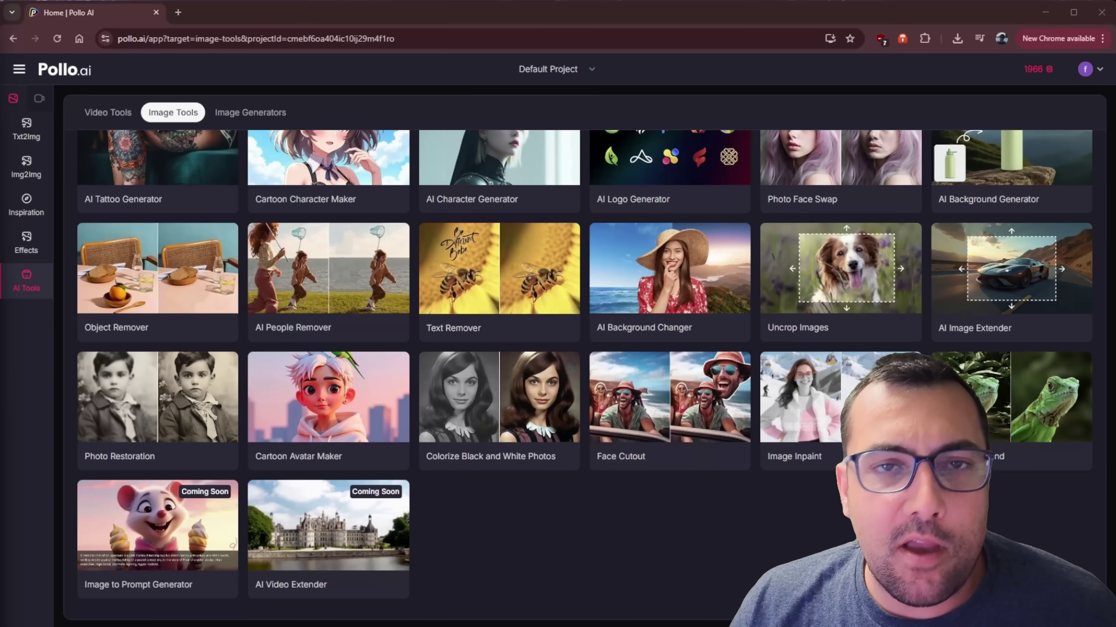
scroll(504, 439, "up", 5)
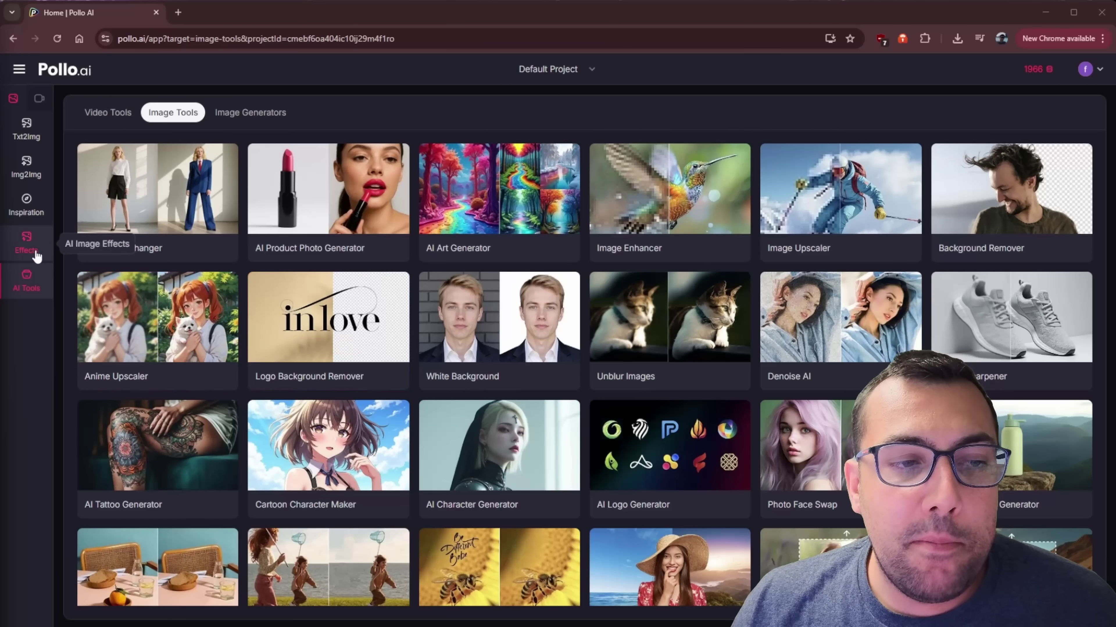
left_click(38, 99)
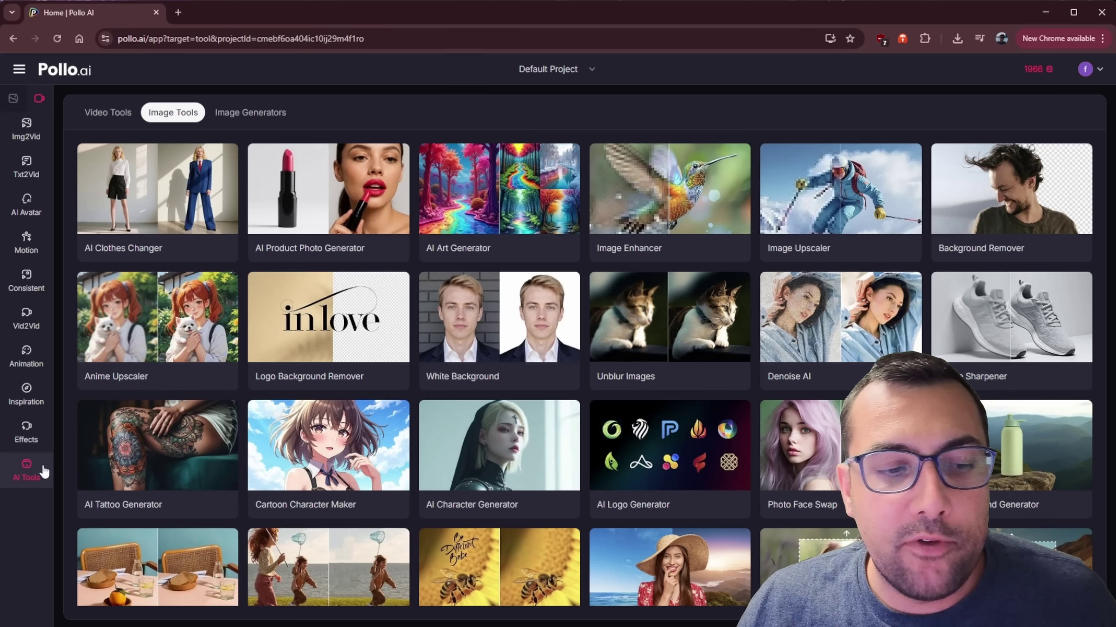
Show the Video Tools catalogue with Video Upscaler, Lip Sync AI, Face Swap Video and AI Video Filters.
left_click(107, 114)
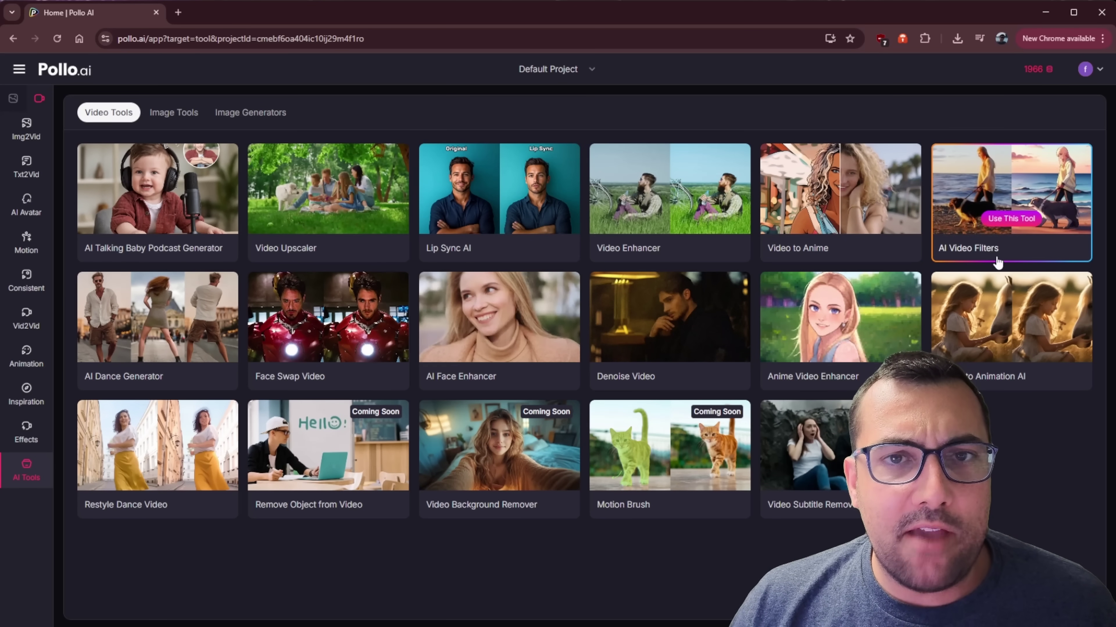
Restyle the story video with the Modern Anime v3 filter and play the 1024 × 576 result.
left_click(1010, 220)
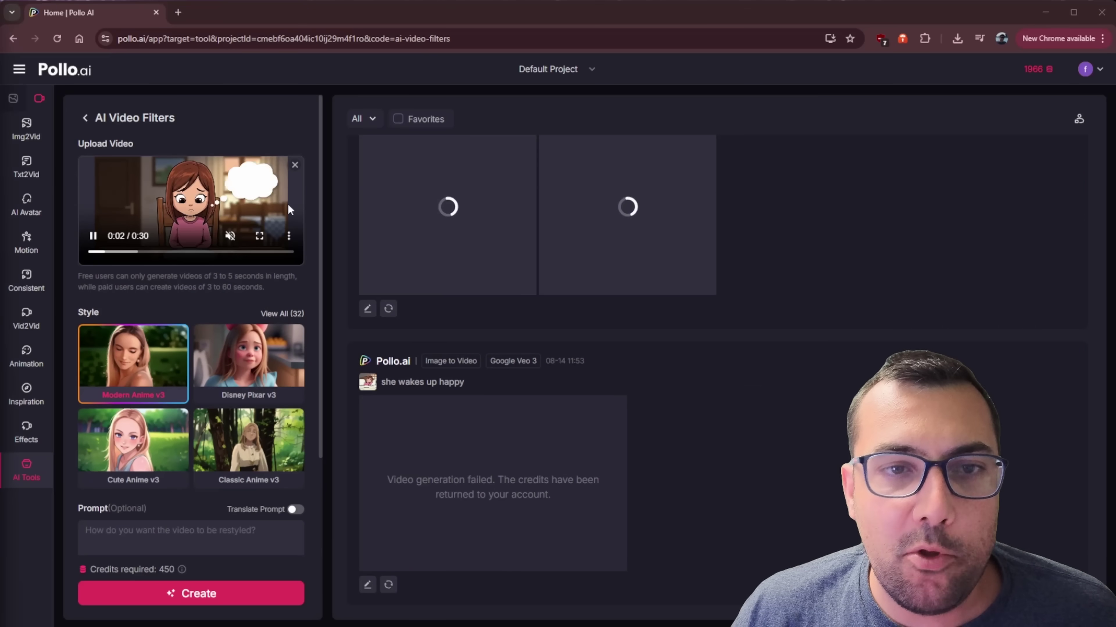
scroll(194, 347, "down", 1)
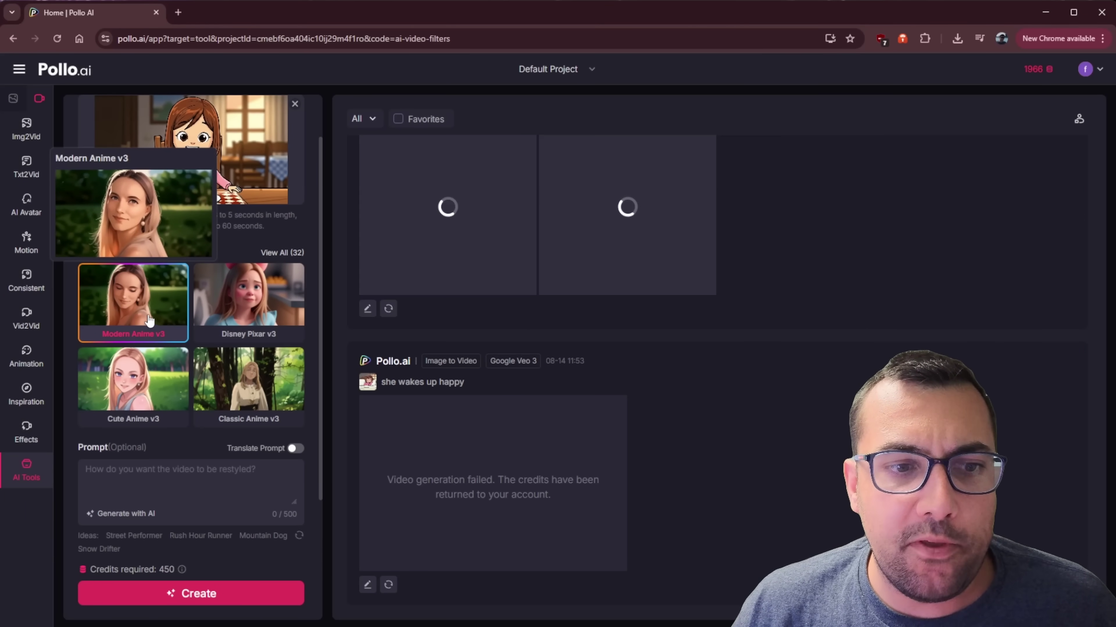
scroll(153, 325, "down", 3)
left_click(100, 591)
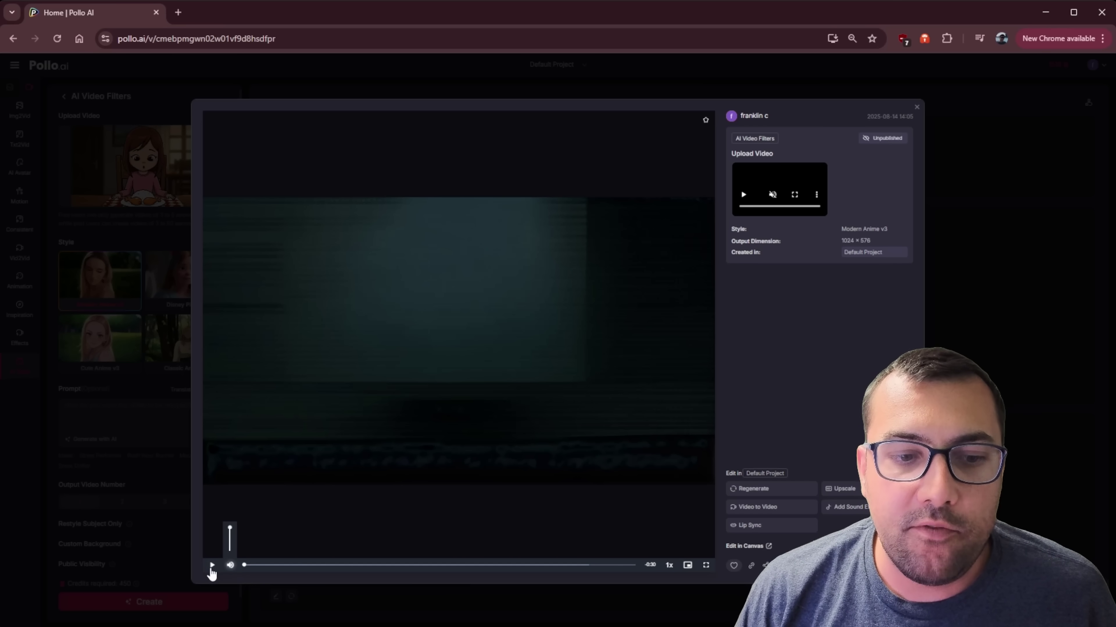
left_click(212, 567)
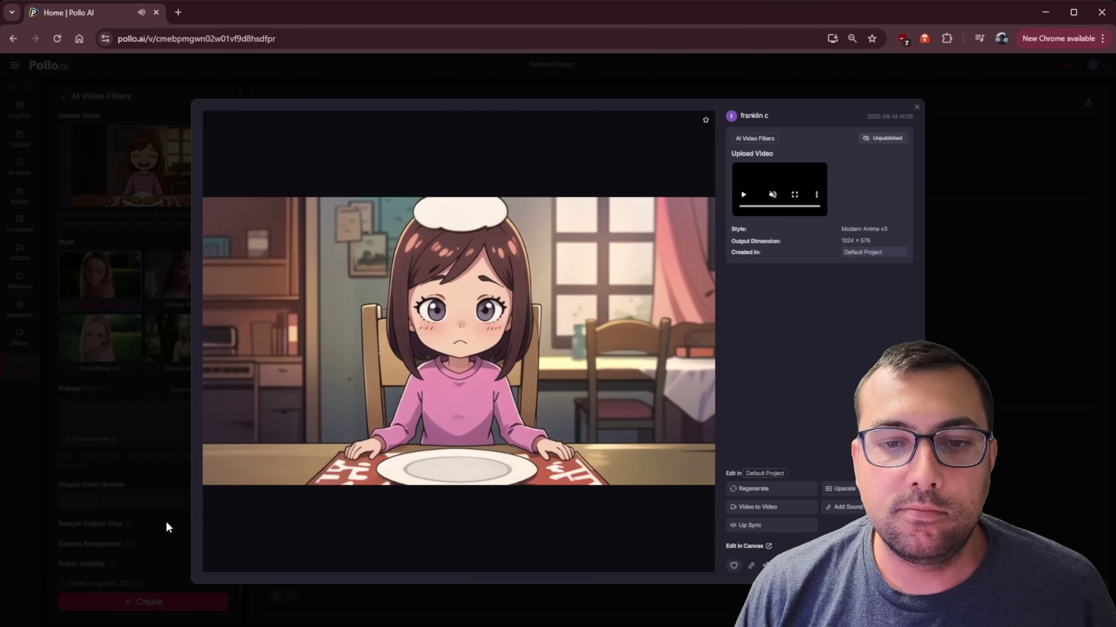
mouse_move(212, 572)
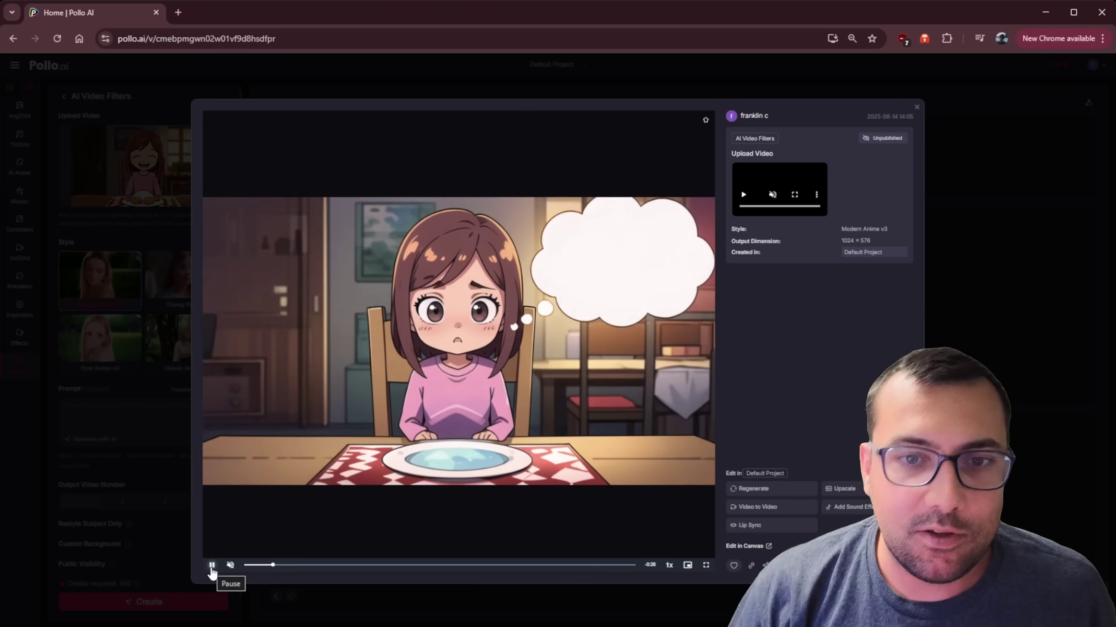